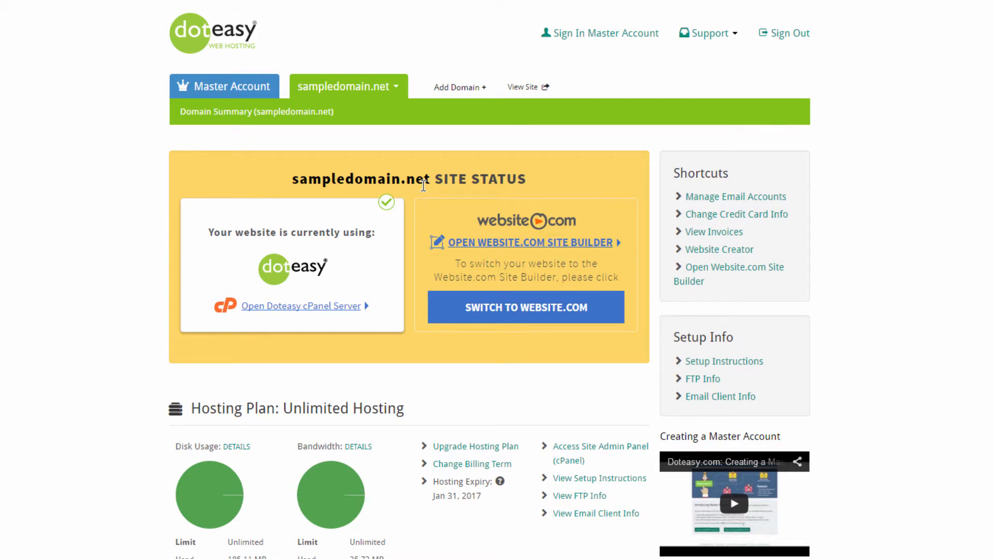
Open the management page for the domain's Spam & Email Virus Protection.
{"action": "scroll", "coordinate": [422, 187], "scroll_direction": "down", "scroll_amount": 12}
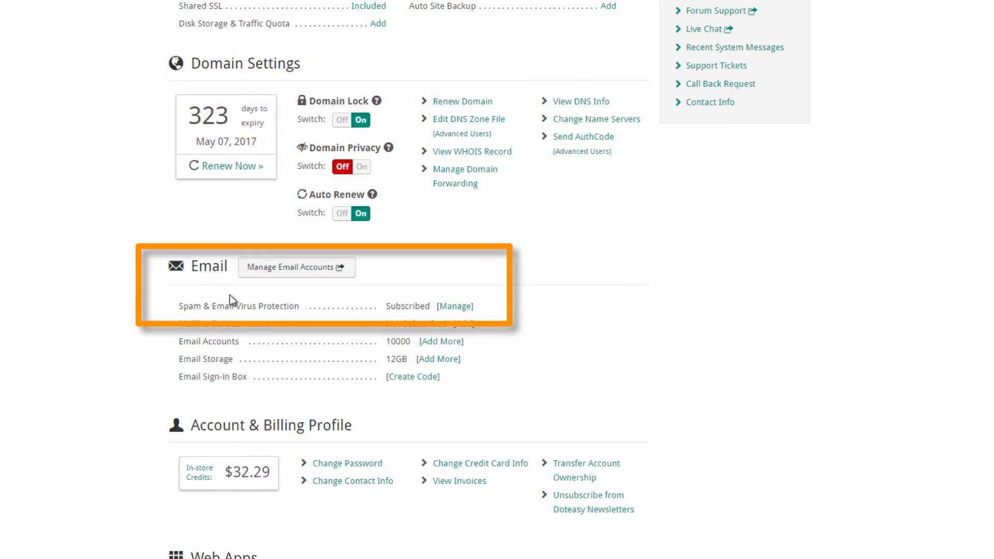
{"action": "left_click_drag", "start_coordinate": [186, 304], "coordinate": [299, 310]}
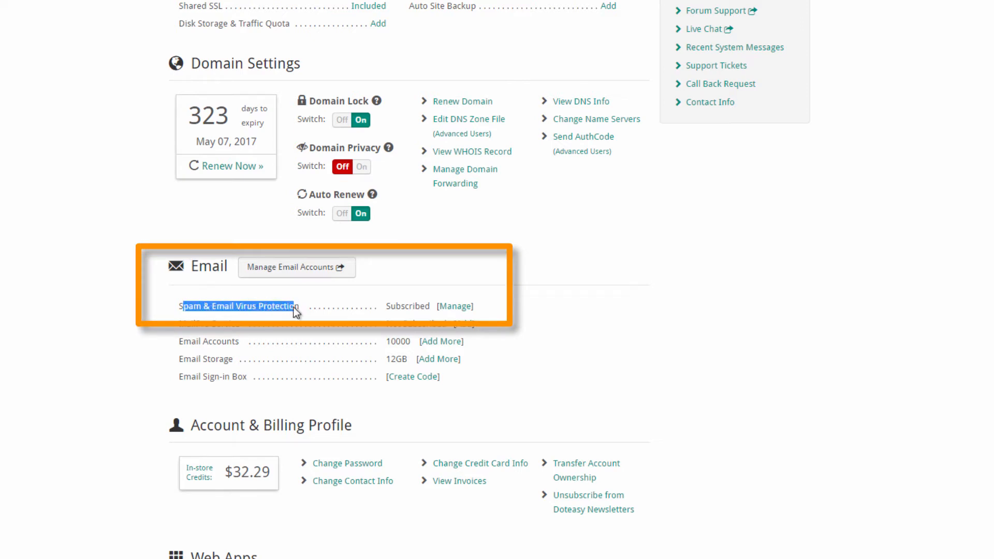
{"action": "left_click", "coordinate": [373, 306]}
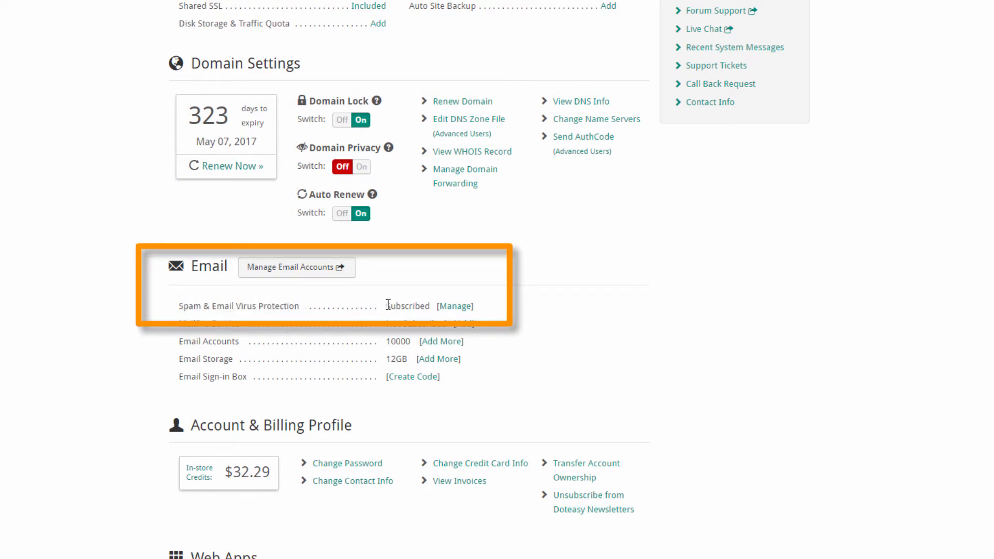
{"action": "left_click", "coordinate": [455, 307]}
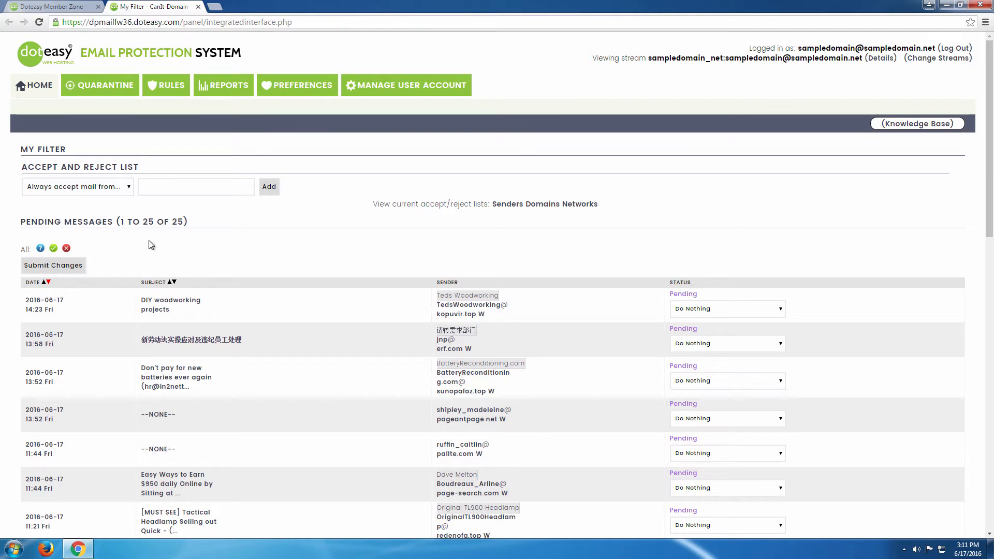
Look through the list of pending messages in My Filter.
{"action": "scroll", "coordinate": [228, 242], "scroll_direction": "down", "scroll_amount": 1}
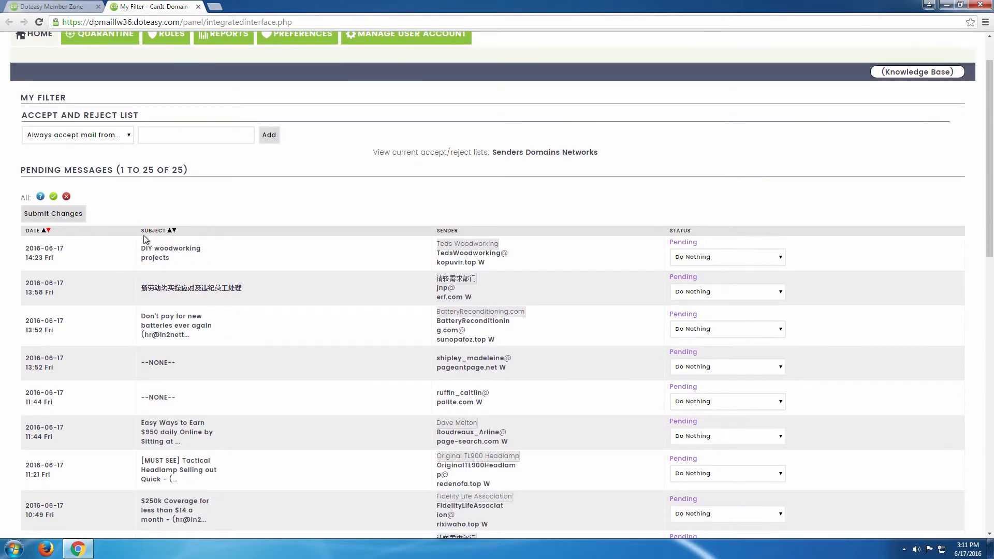
{"action": "scroll", "coordinate": [309, 244], "scroll_direction": "down", "scroll_amount": 2}
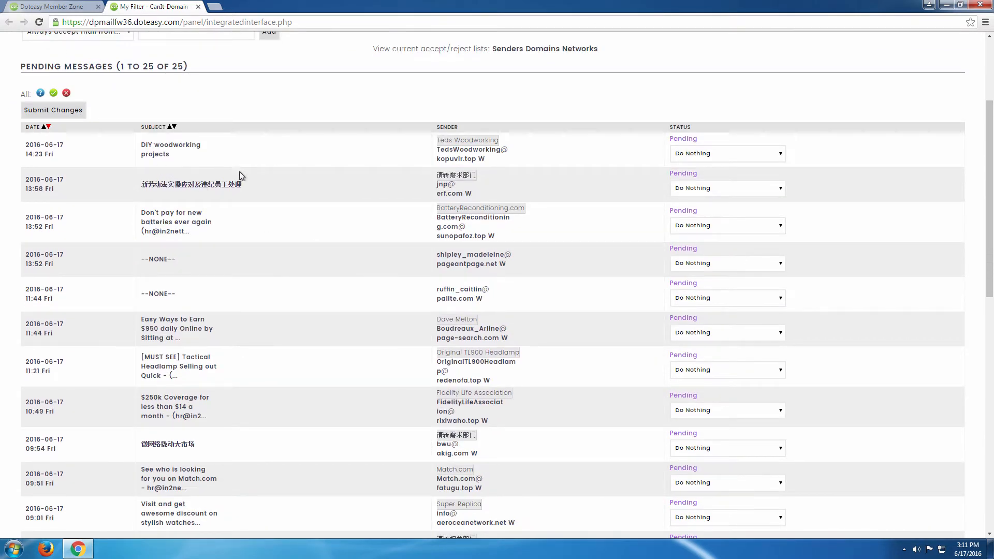
{"action": "scroll", "coordinate": [233, 218], "scroll_direction": "down", "scroll_amount": 2}
{"action": "scroll", "coordinate": [231, 275], "scroll_direction": "down", "scroll_amount": 2}
{"action": "scroll", "coordinate": [231, 274], "scroll_direction": "up", "scroll_amount": 7}
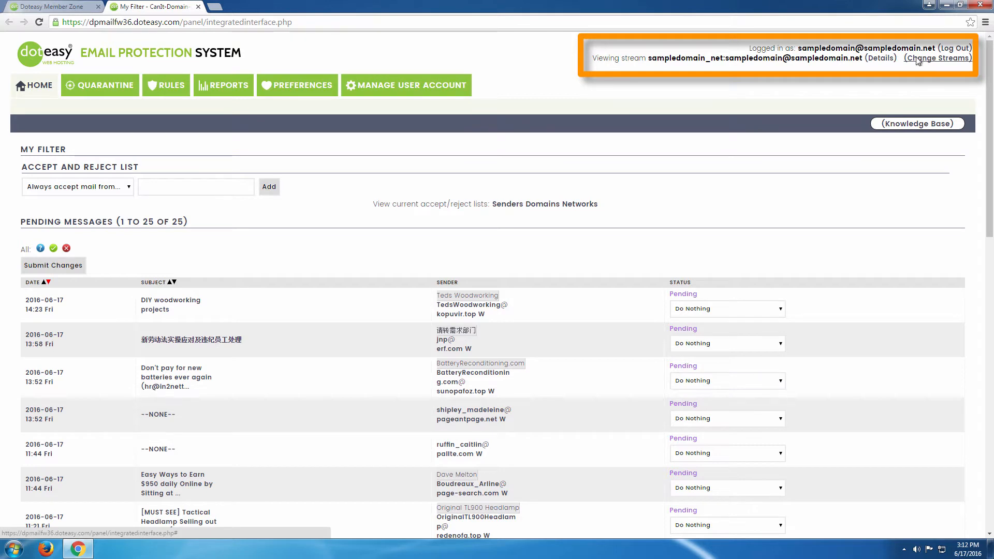
Examine the status actions available for the pending "DIY woodworking projects" message without choosing a different one.
{"action": "scroll", "coordinate": [662, 158], "scroll_direction": "down", "scroll_amount": 1}
{"action": "scroll", "coordinate": [362, 207], "scroll_direction": "down", "scroll_amount": 1}
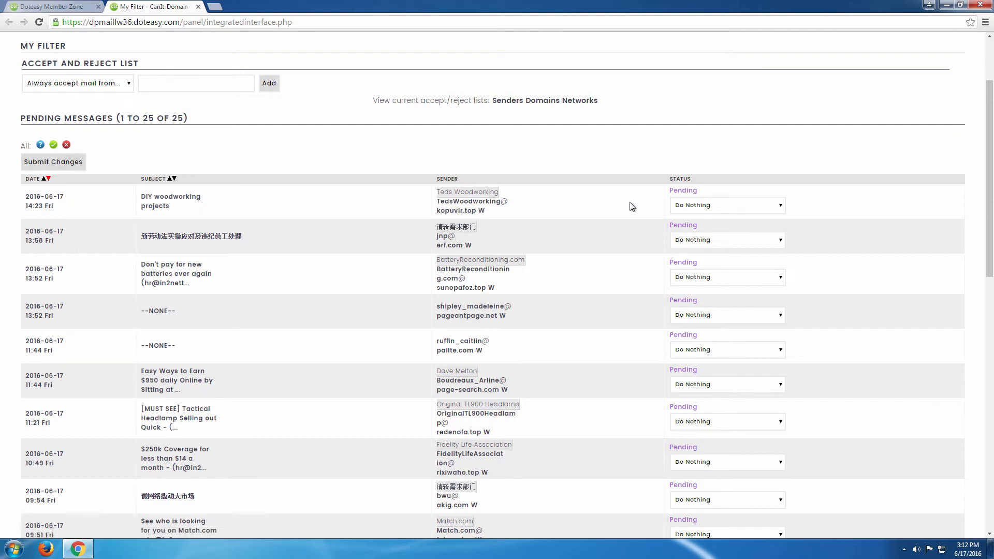
{"action": "left_click", "coordinate": [721, 206]}
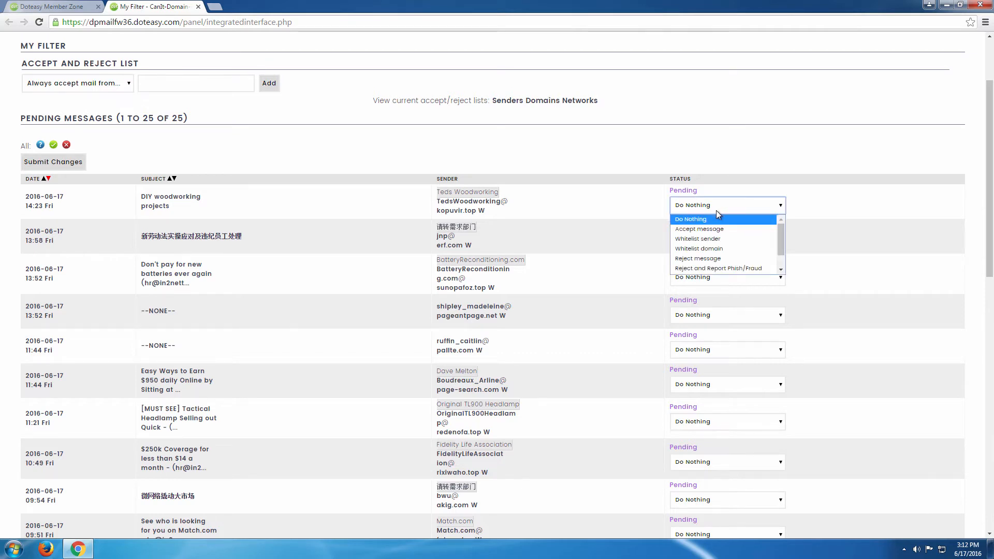
{"action": "scroll", "coordinate": [716, 242], "scroll_direction": "down", "scroll_amount": 1}
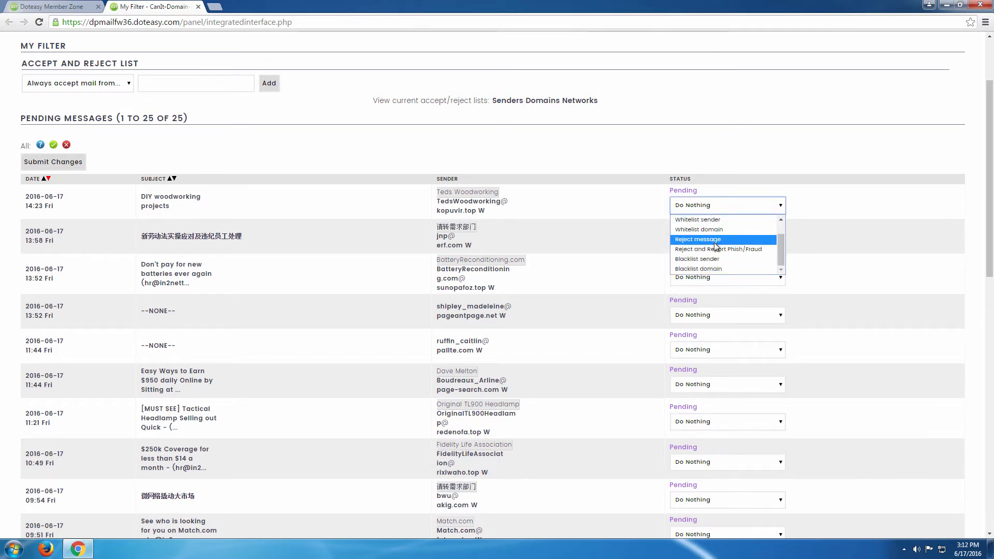
{"action": "left_click", "coordinate": [685, 187]}
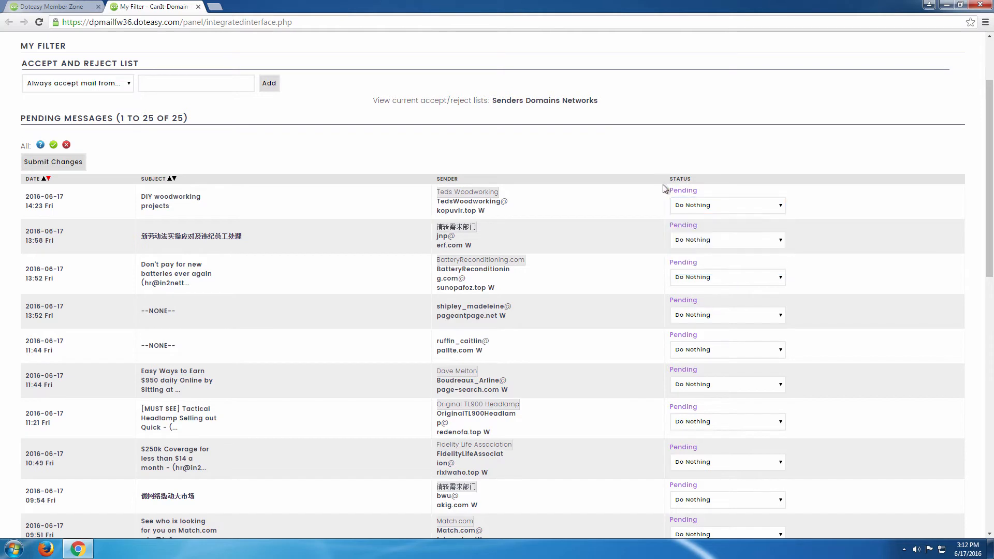
{"action": "scroll", "coordinate": [652, 186], "scroll_direction": "up", "scroll_amount": 2}
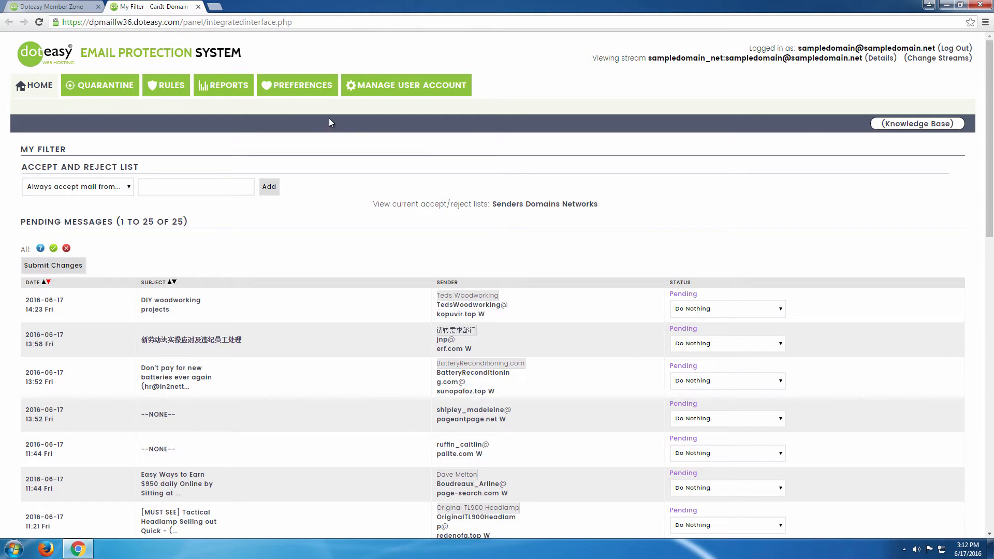
In the preferences' Quarantine Settings, review the spam threshold and set "Only tag spam -- do not hold any messages" to Yes.
{"action": "left_click", "coordinate": [301, 89]}
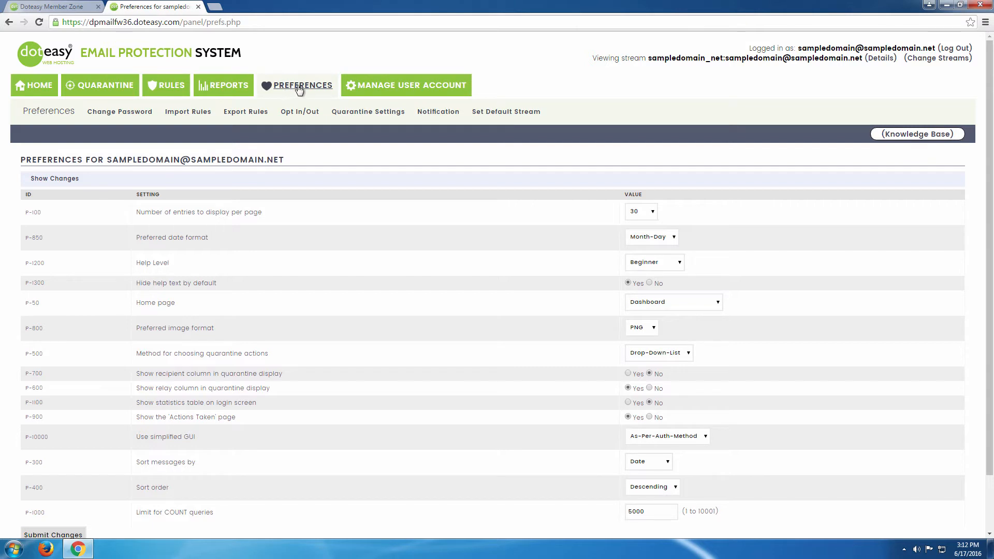
{"action": "left_click", "coordinate": [359, 112]}
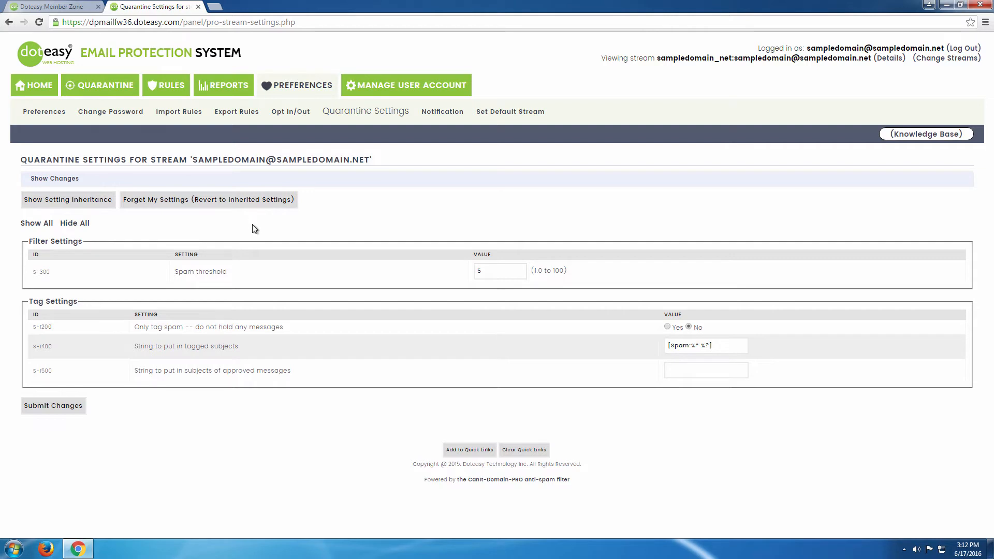
{"action": "left_click_drag", "start_coordinate": [175, 272], "coordinate": [281, 274]}
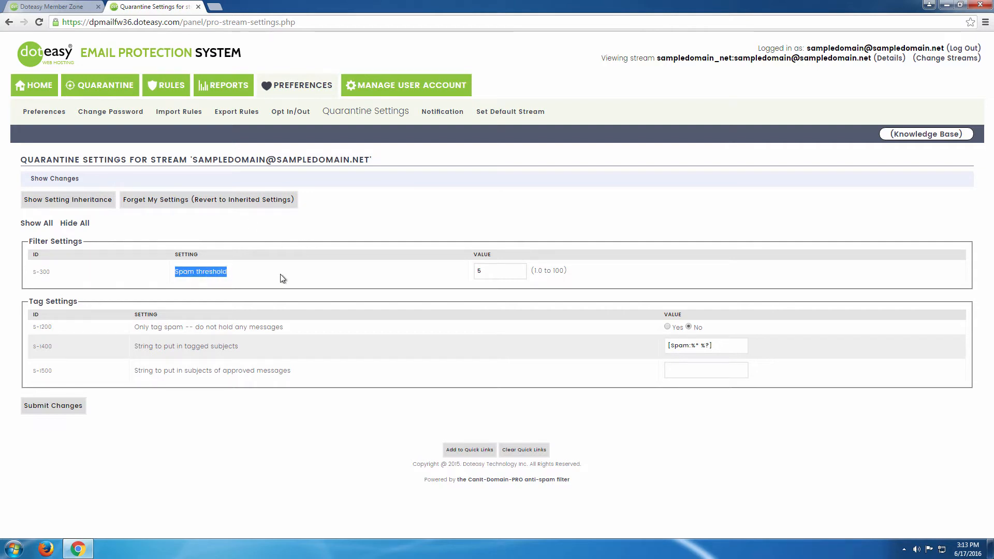
{"action": "left_click", "coordinate": [487, 270]}
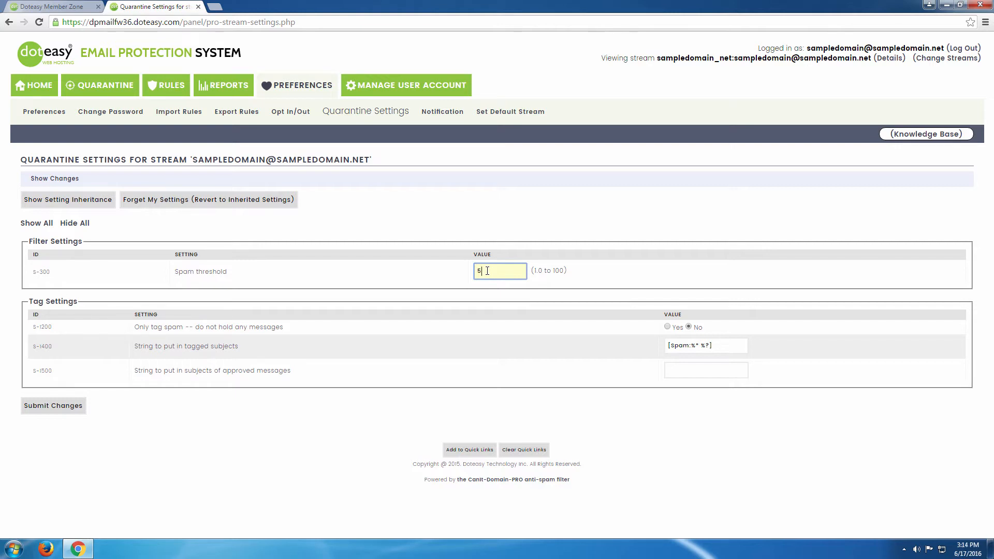
{"action": "left_click_drag", "start_coordinate": [544, 274], "coordinate": [561, 273]}
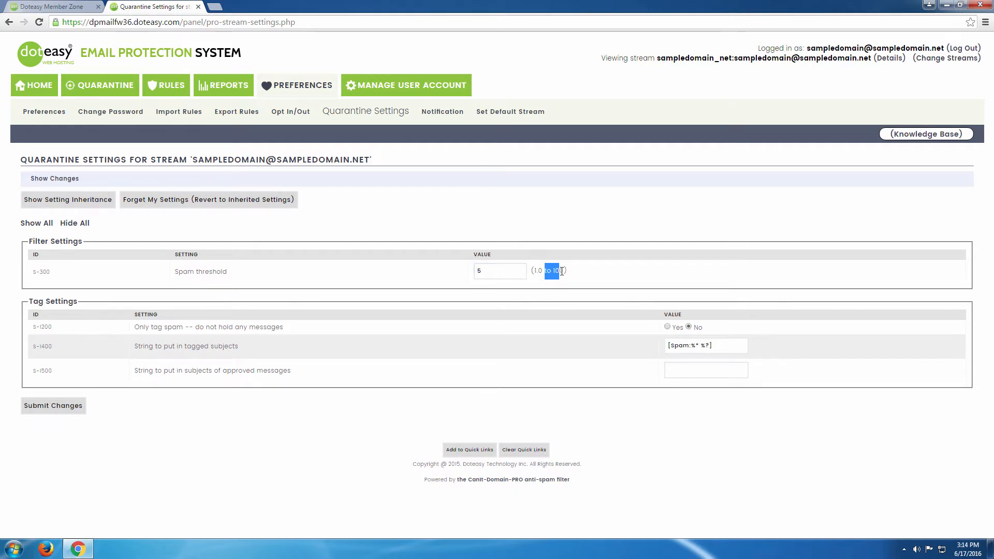
{"action": "left_click", "coordinate": [562, 271]}
{"action": "left_click", "coordinate": [515, 265]}
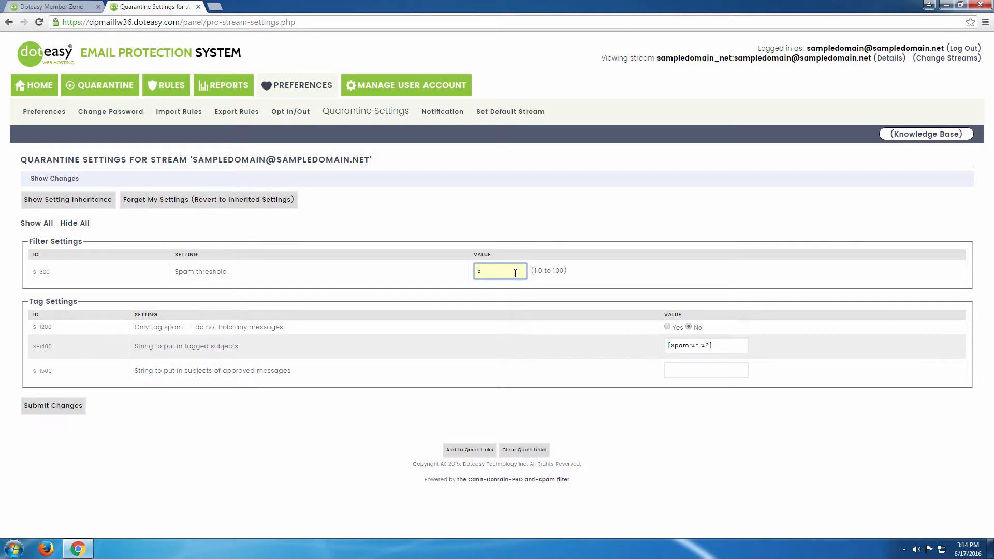
{"action": "left_click", "coordinate": [294, 335]}
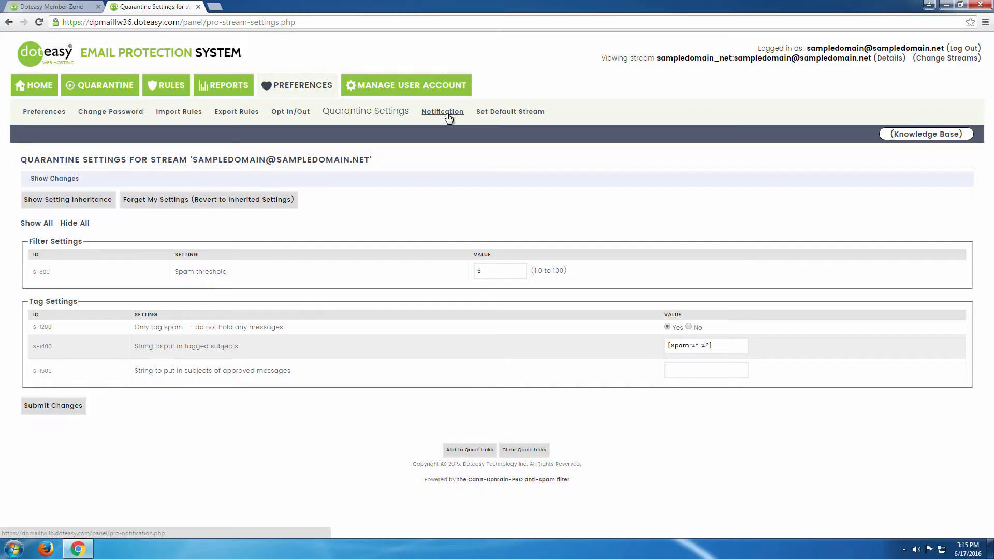
Open the Notification preferences and choose Brief Notification as the notification type.
{"action": "left_click", "coordinate": [445, 117]}
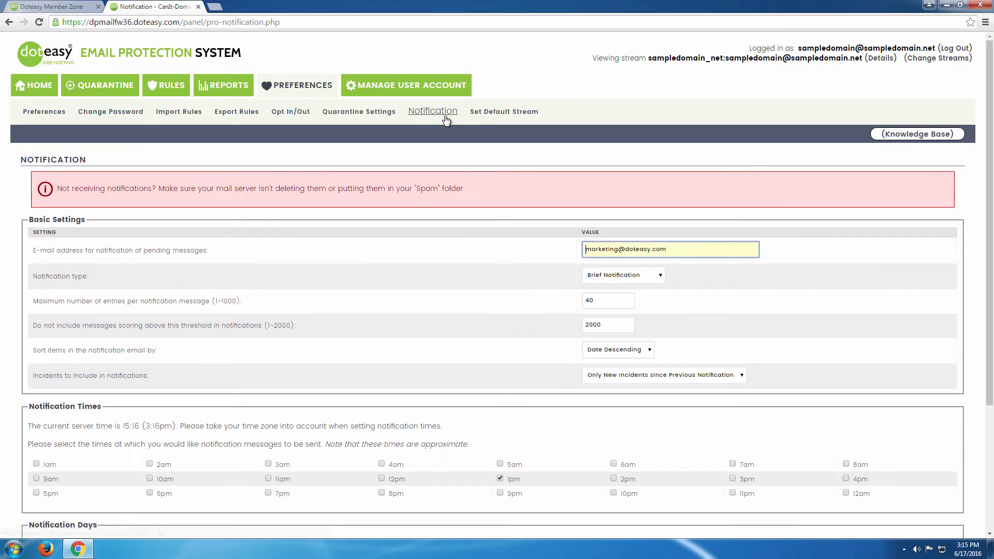
{"action": "scroll", "coordinate": [482, 220], "scroll_direction": "down", "scroll_amount": 1}
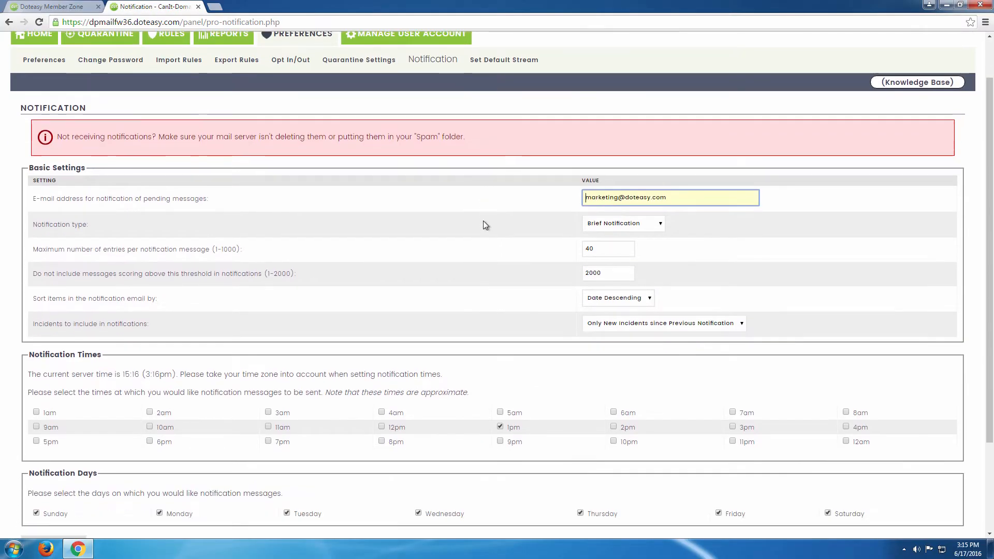
{"action": "scroll", "coordinate": [470, 213], "scroll_direction": "up", "scroll_amount": 1}
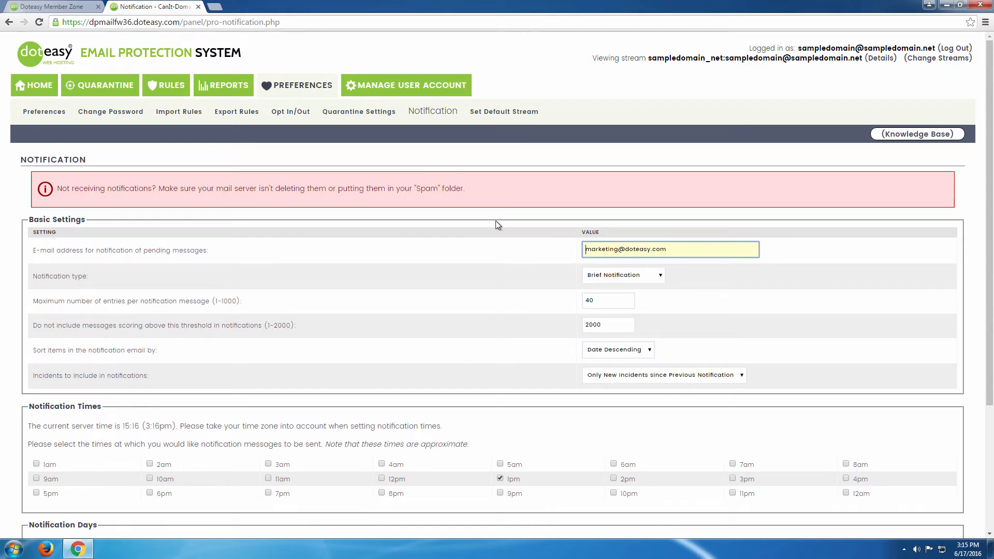
{"action": "scroll", "coordinate": [491, 219], "scroll_direction": "down", "scroll_amount": 1}
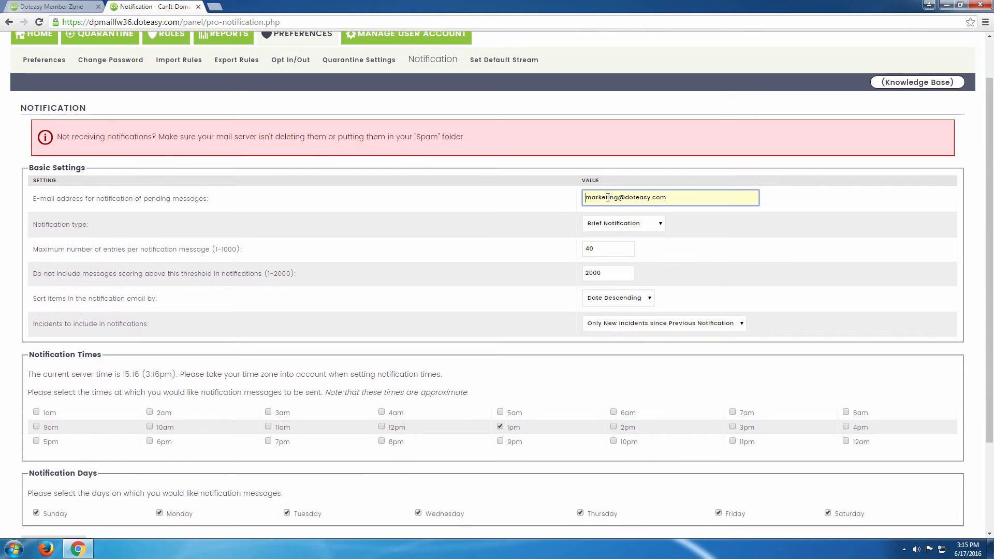
{"action": "left_click_drag", "start_coordinate": [668, 198], "coordinate": [585, 198]}
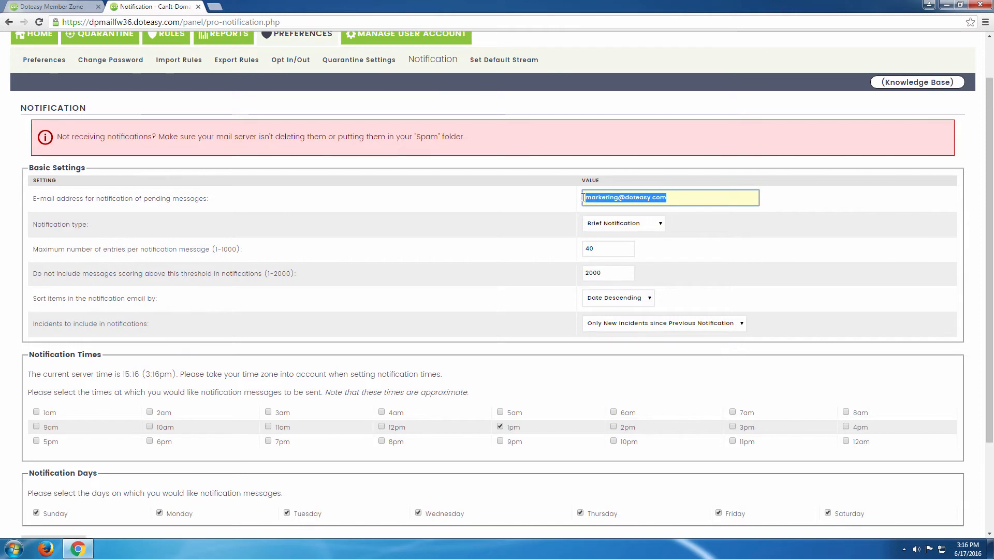
{"action": "left_click", "coordinate": [590, 197]}
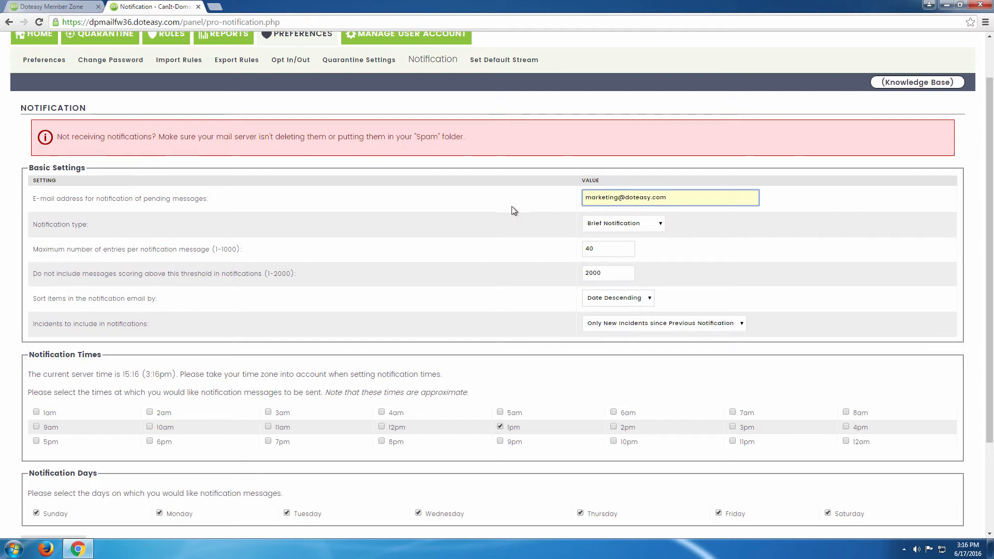
{"action": "left_click", "coordinate": [641, 224]}
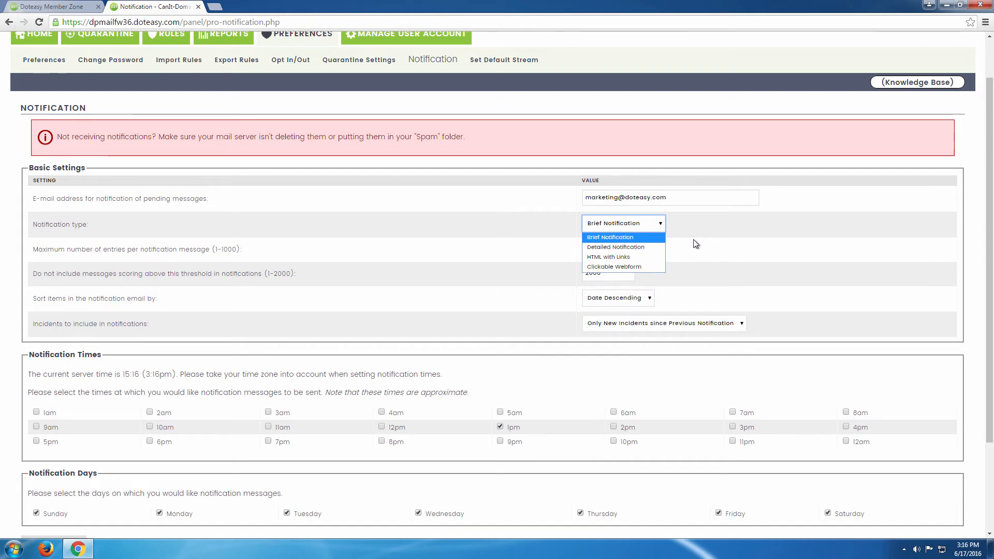
{"action": "left_click", "coordinate": [616, 237]}
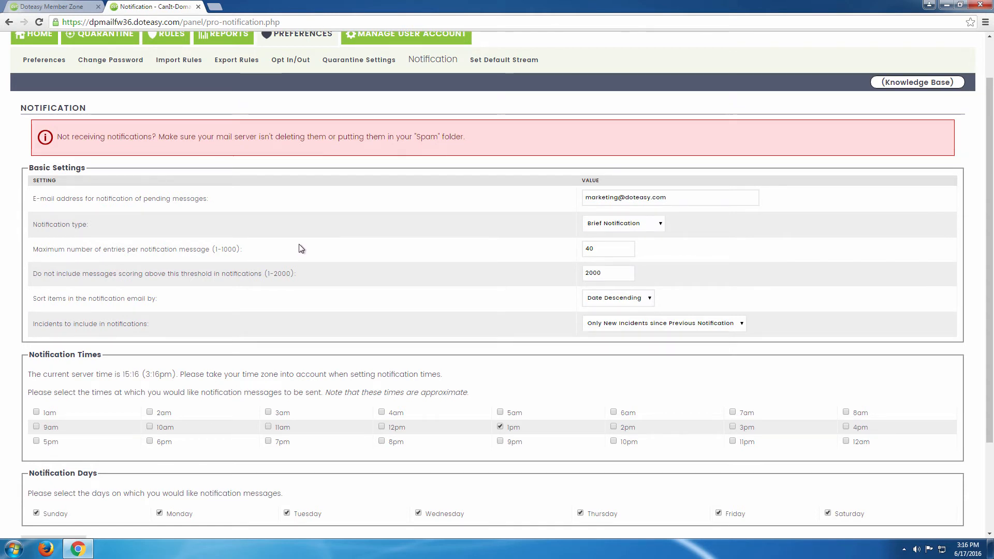
Limit the notification days to Friday by deselecting Sunday through Thursday and Saturday.
{"action": "scroll", "coordinate": [301, 249], "scroll_direction": "down", "scroll_amount": 1}
{"action": "scroll", "coordinate": [303, 251], "scroll_direction": "down", "scroll_amount": 1}
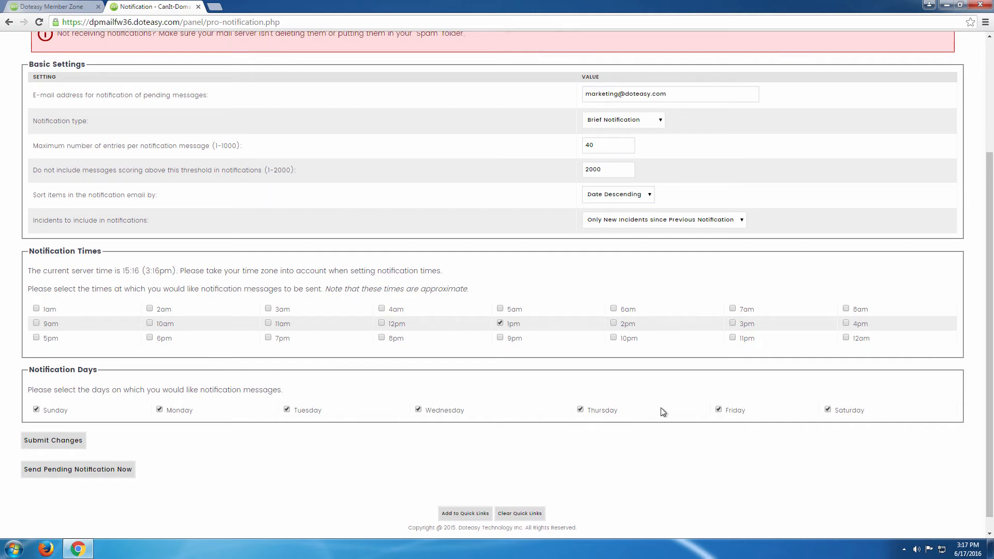
{"action": "scroll", "coordinate": [660, 408], "scroll_direction": "up", "scroll_amount": 1}
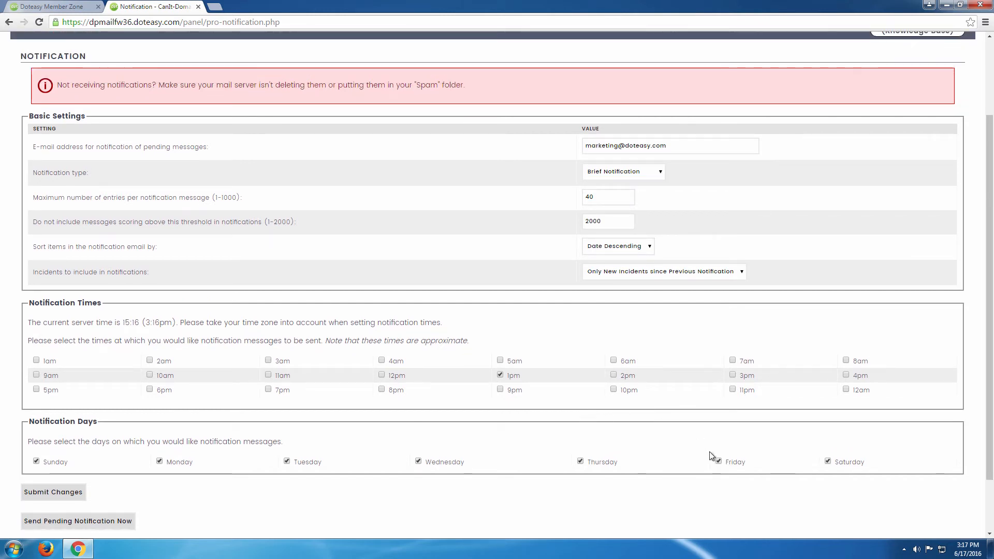
{"action": "left_click", "coordinate": [580, 461]}
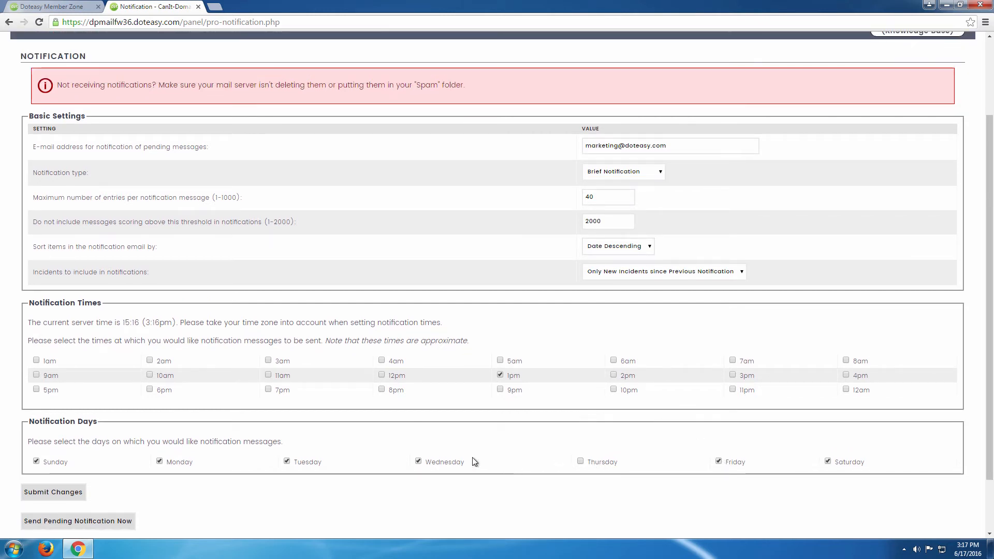
{"action": "left_click", "coordinate": [435, 461]}
{"action": "left_click", "coordinate": [316, 461]}
{"action": "left_click", "coordinate": [159, 462]}
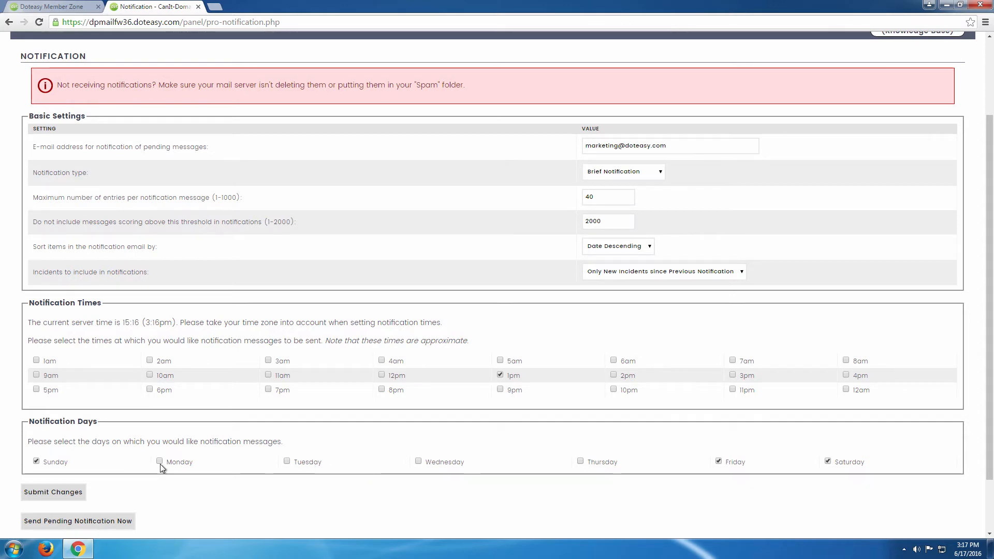
{"action": "left_click", "coordinate": [56, 463]}
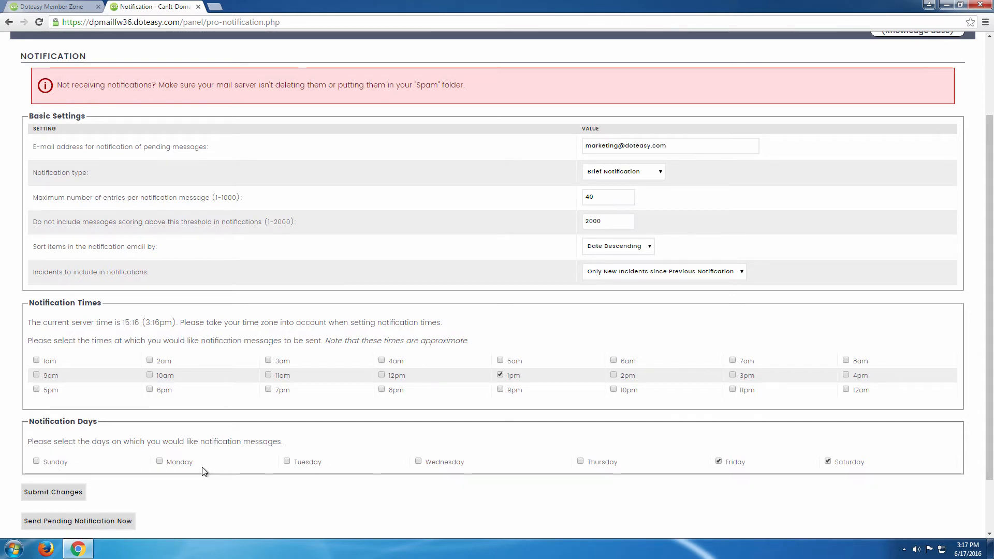
{"action": "left_click", "coordinate": [853, 464]}
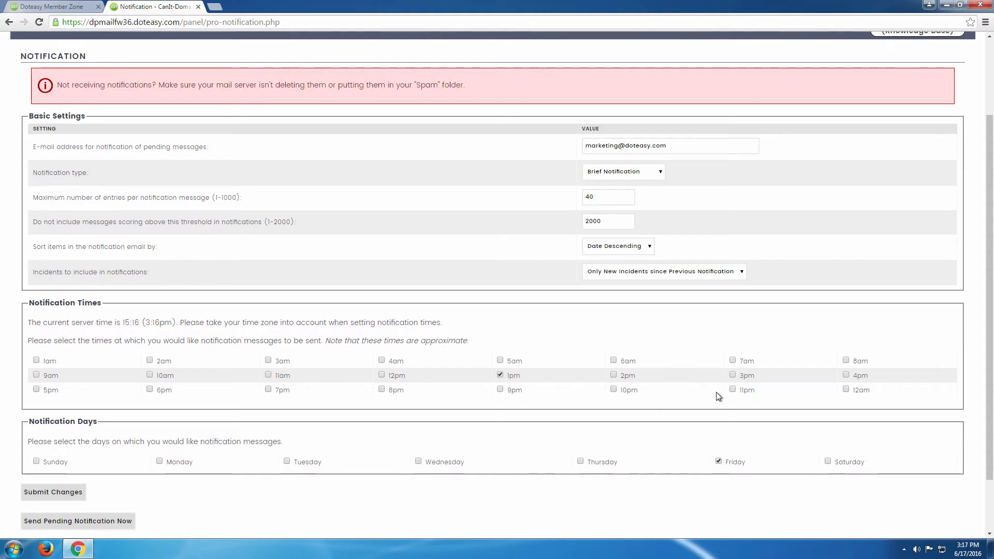
Select 6pm and deselect 1pm so notifications are sent only at 6pm.
{"action": "left_click", "coordinate": [150, 390]}
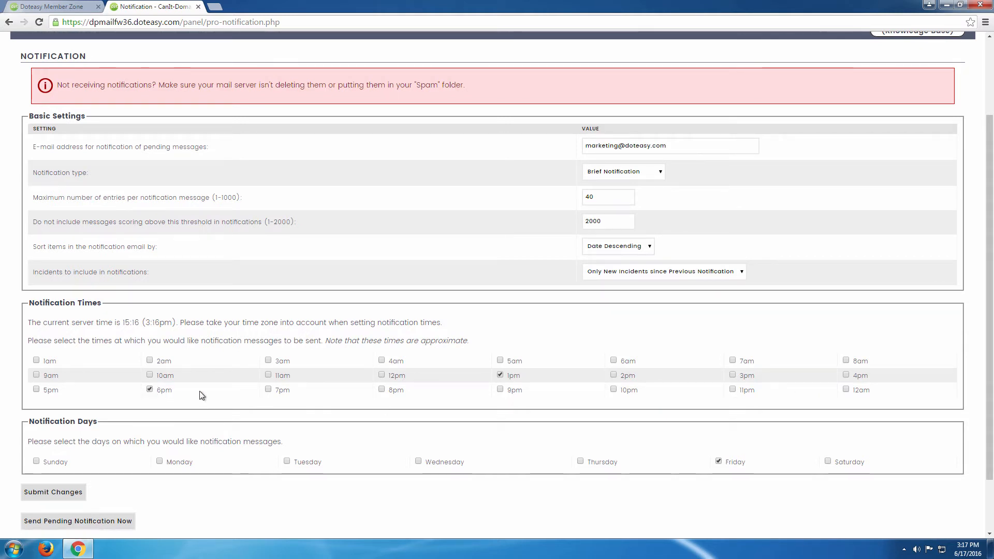
{"action": "left_click", "coordinate": [499, 376]}
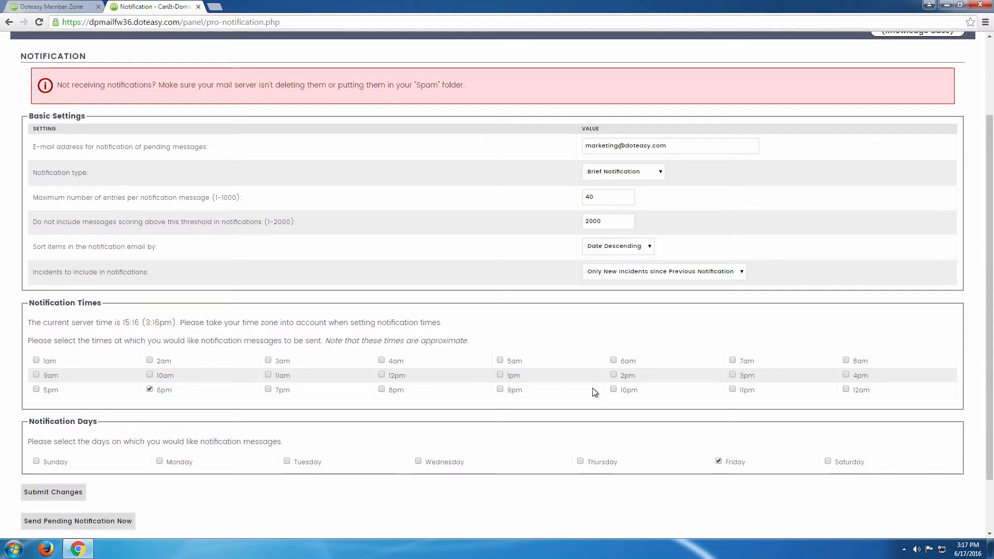
Submit the changed notification settings.
{"action": "scroll", "coordinate": [594, 392], "scroll_direction": "down", "scroll_amount": 1}
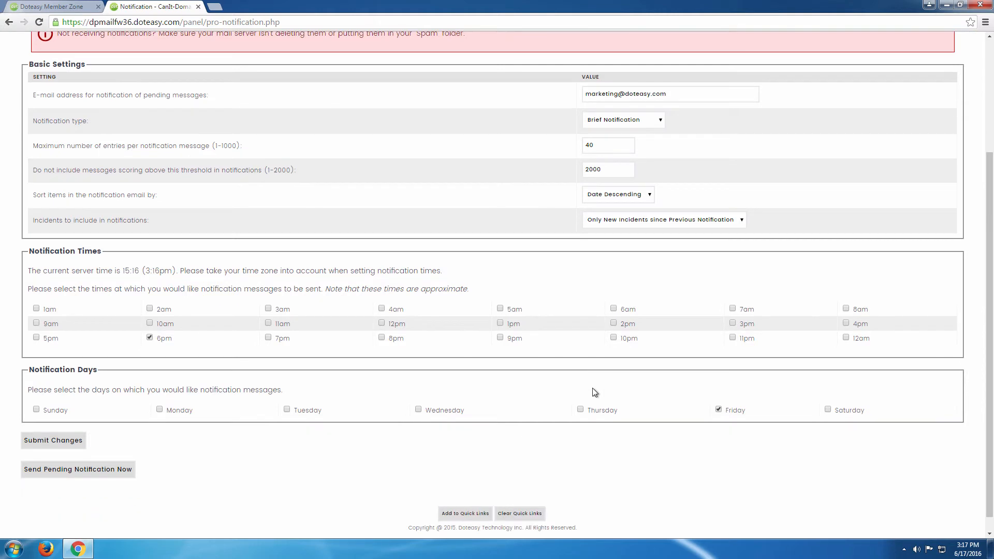
{"action": "left_click", "coordinate": [62, 441]}
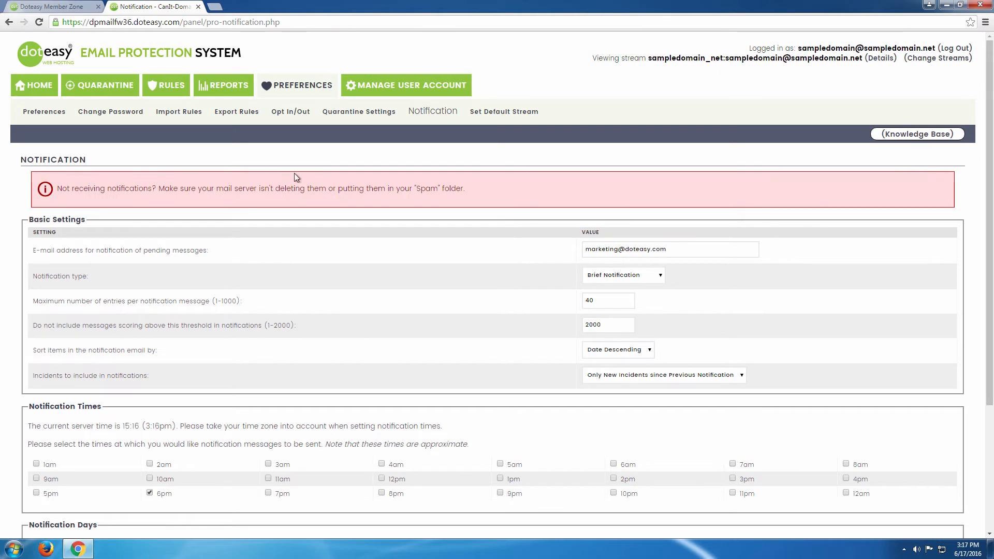
Look through the spam-scanning Opt In/Out, Export Rules and Import Rules preference pages.
{"action": "left_click", "coordinate": [289, 112]}
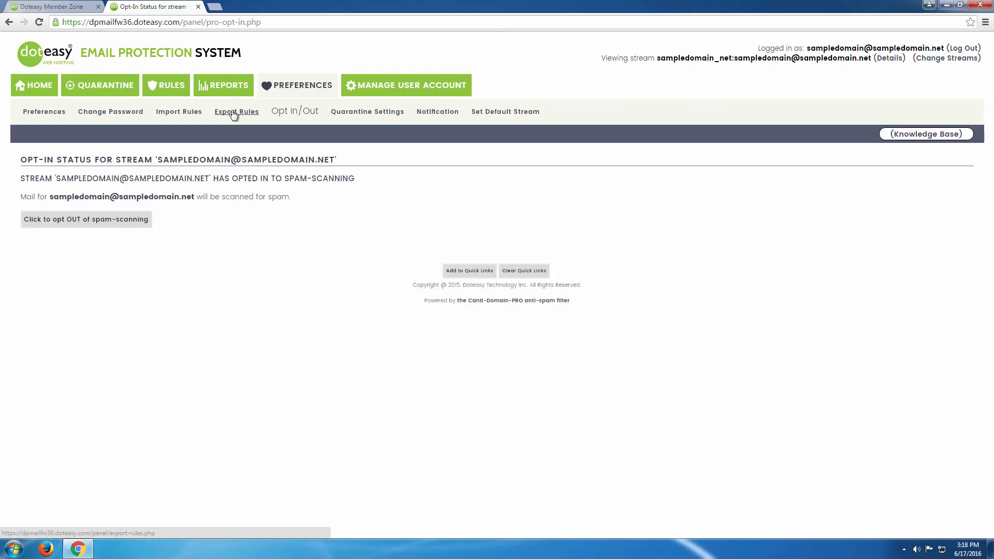
{"action": "left_click", "coordinate": [233, 111]}
{"action": "left_click", "coordinate": [191, 112]}
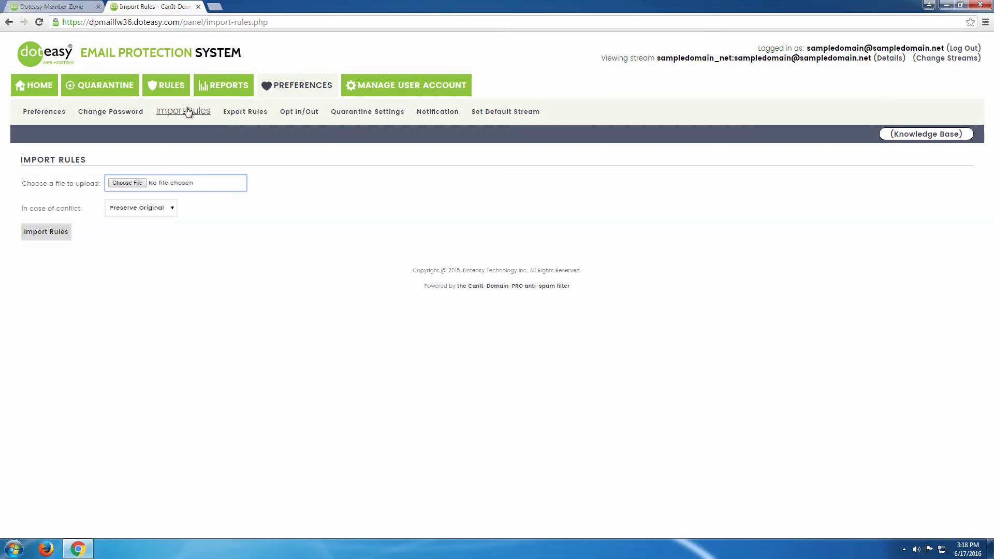
{"action": "left_click", "coordinate": [230, 112]}
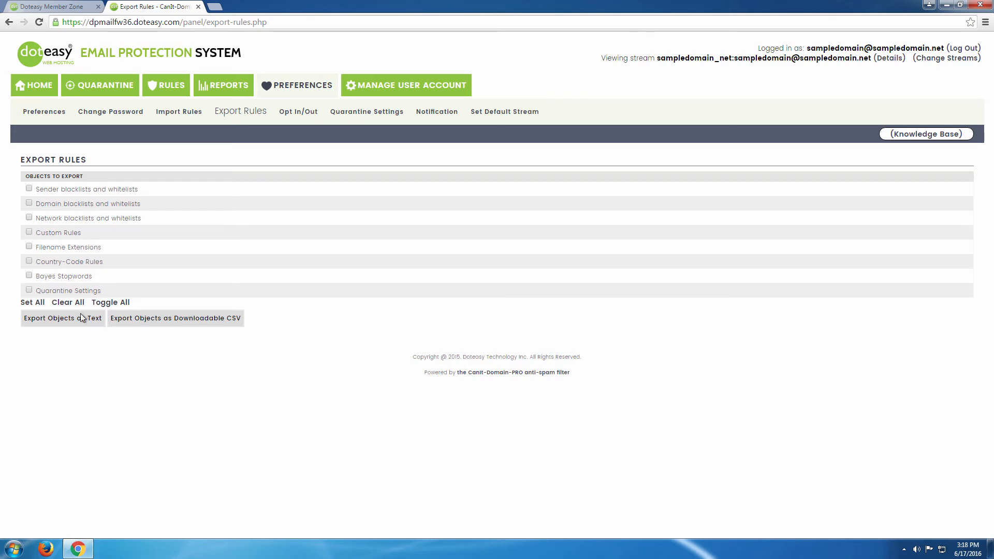
{"action": "left_click", "coordinate": [178, 115]}
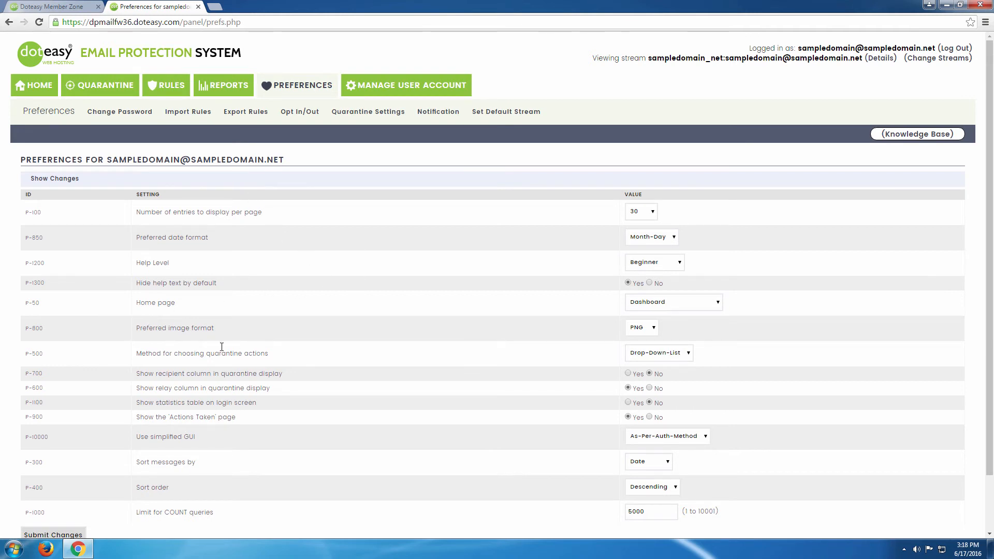
In the general preferences, set the method for choosing quarantine actions to Checkbox and submit the change.
{"action": "left_click_drag", "start_coordinate": [146, 353], "coordinate": [269, 352]}
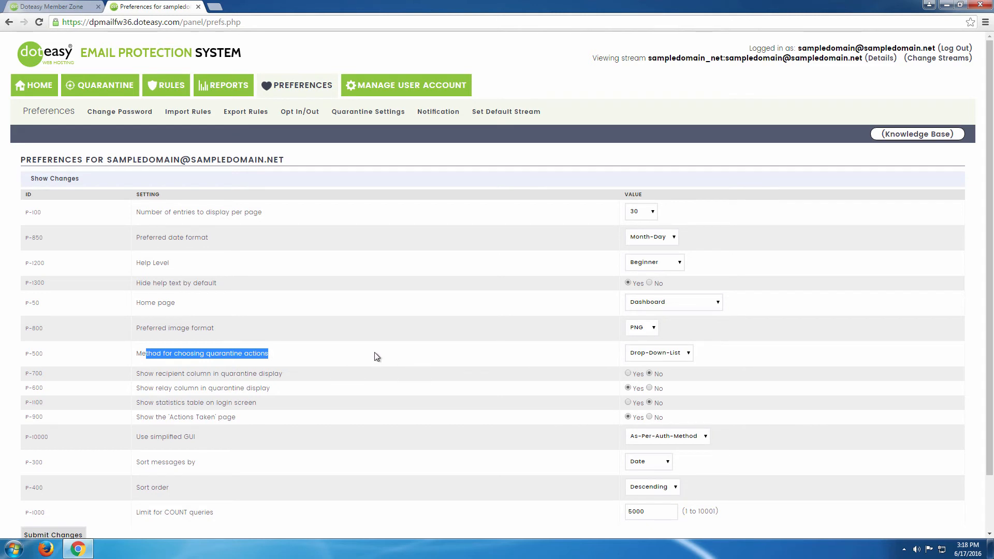
{"action": "left_click", "coordinate": [646, 354]}
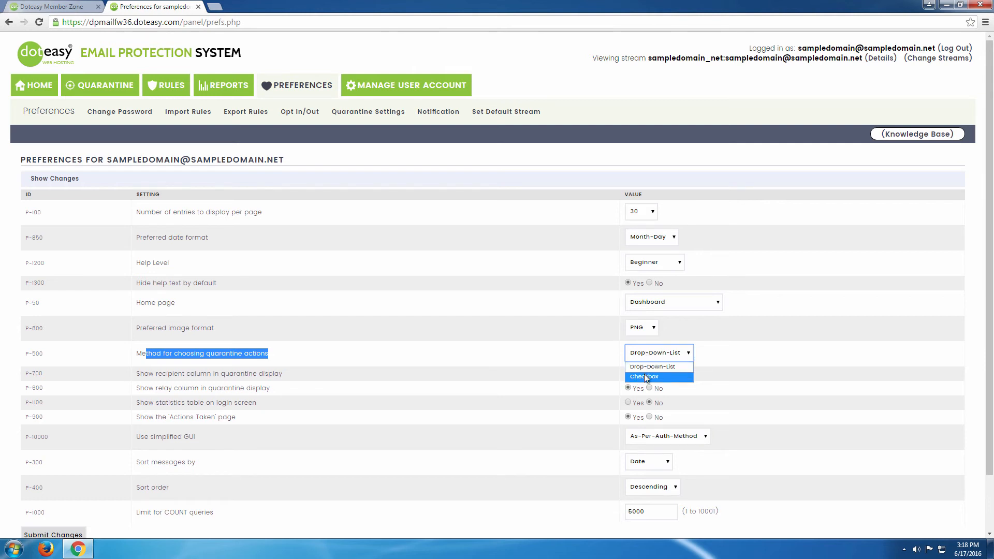
{"action": "left_click", "coordinate": [647, 376]}
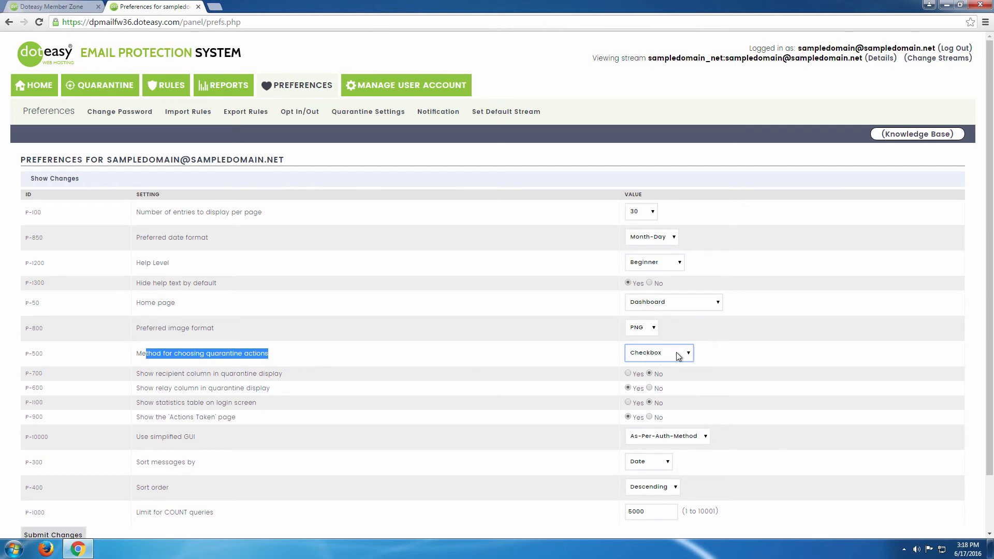
{"action": "scroll", "coordinate": [691, 358], "scroll_direction": "down", "scroll_amount": 2}
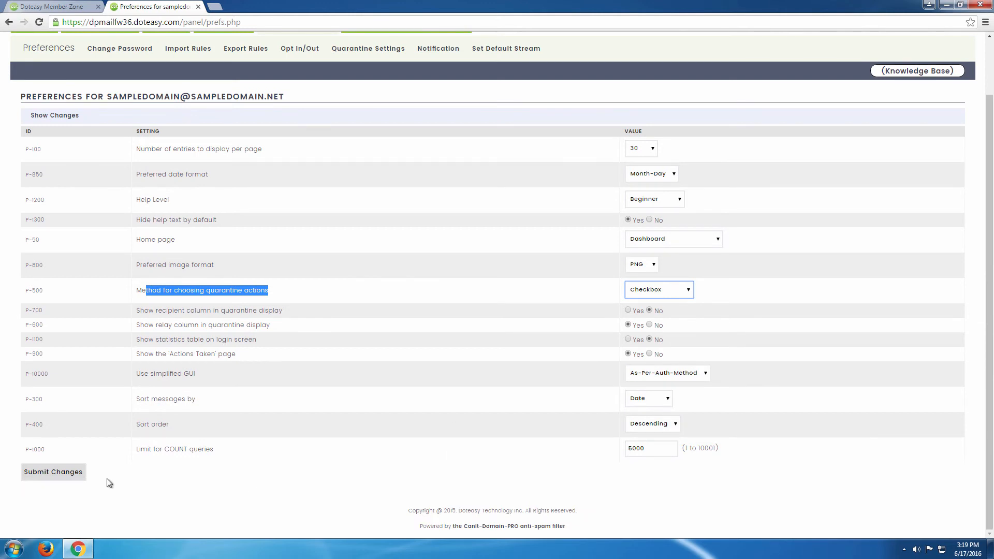
{"action": "left_click", "coordinate": [74, 475]}
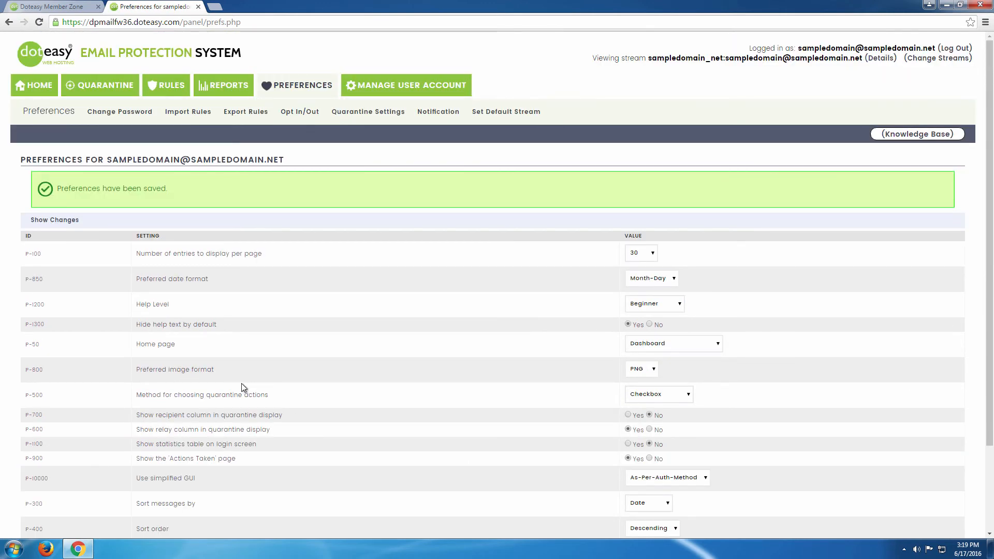
On the home page, try the accept, reject and pending options on the "DIY woodworking projects" message, ending on reject.
{"action": "left_click", "coordinate": [47, 89]}
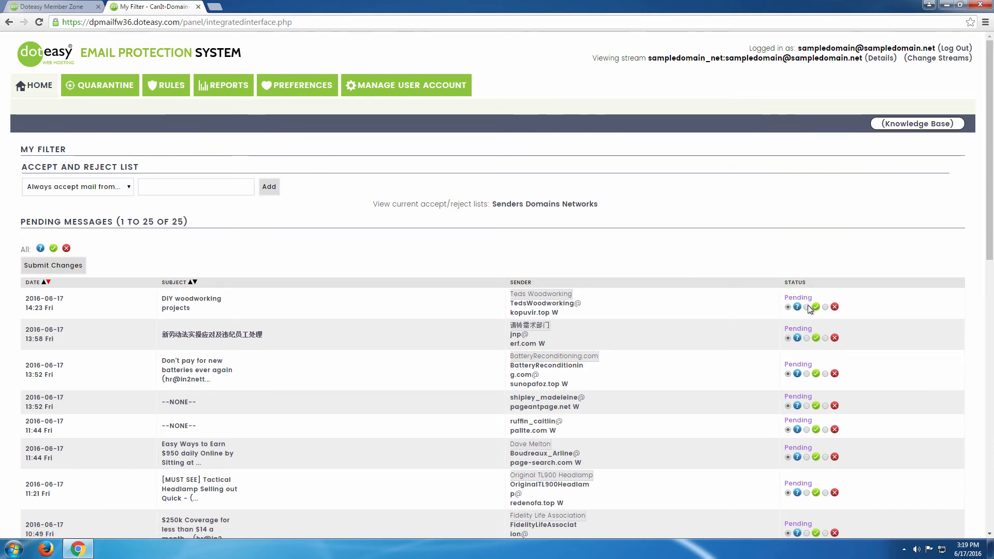
{"action": "left_click", "coordinate": [806, 307]}
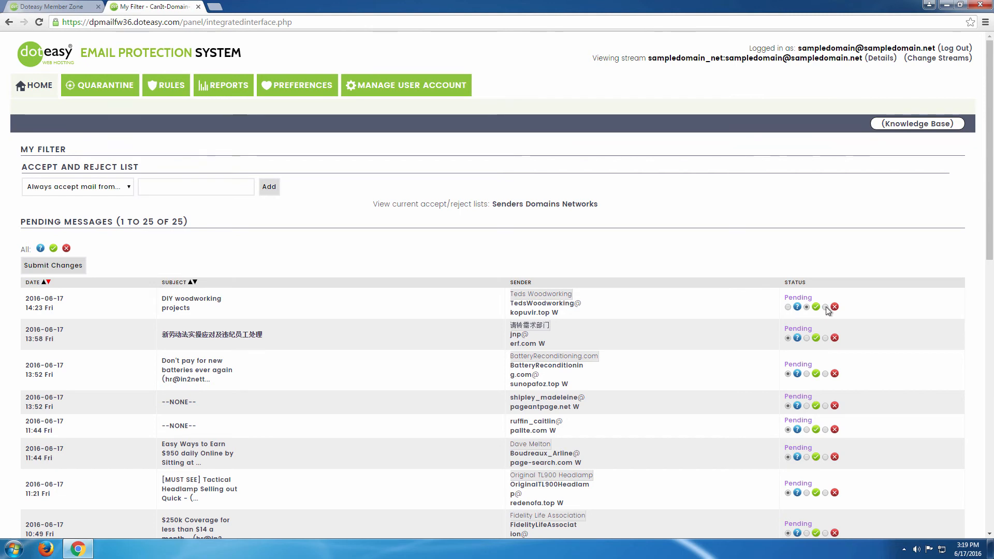
{"action": "left_click", "coordinate": [825, 307]}
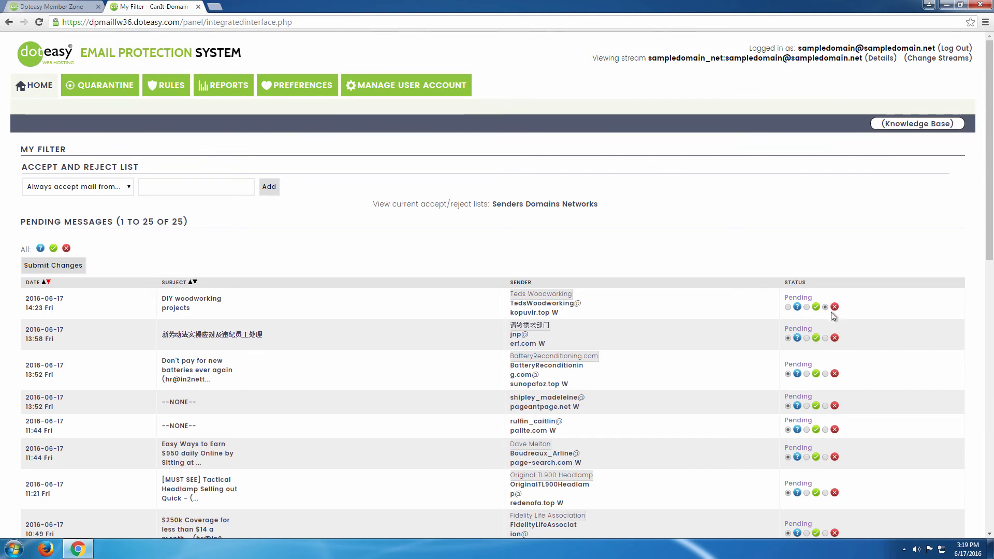
{"action": "left_click", "coordinate": [788, 307]}
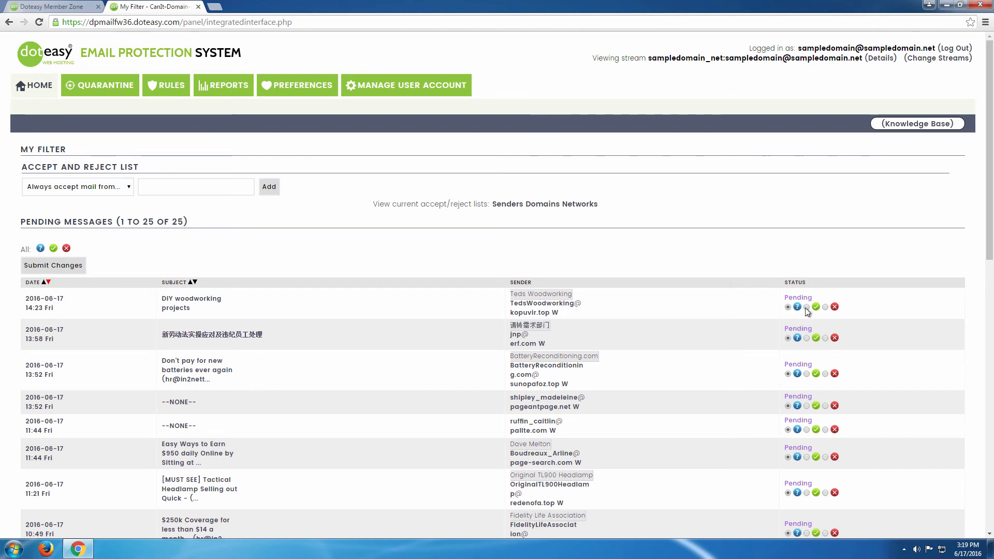
{"action": "left_click", "coordinate": [806, 307]}
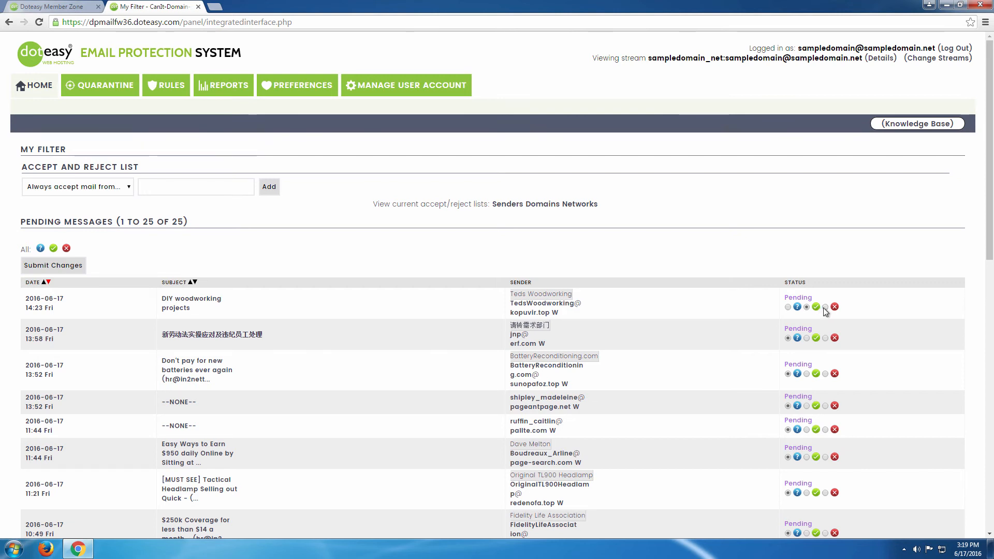
{"action": "left_click", "coordinate": [825, 307]}
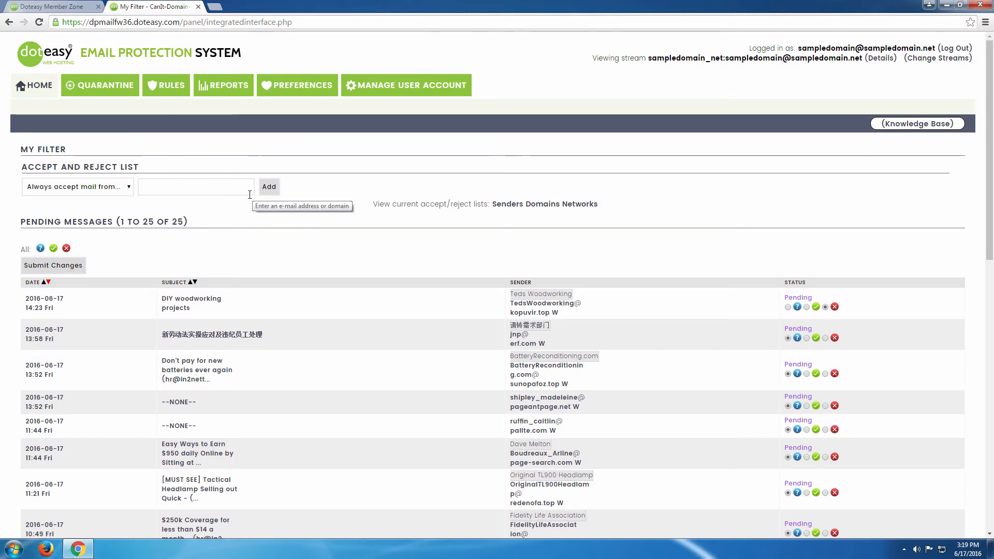
Open the Filename Extensions rules and examine the filter for a filename extension.
{"action": "left_click", "coordinate": [170, 89]}
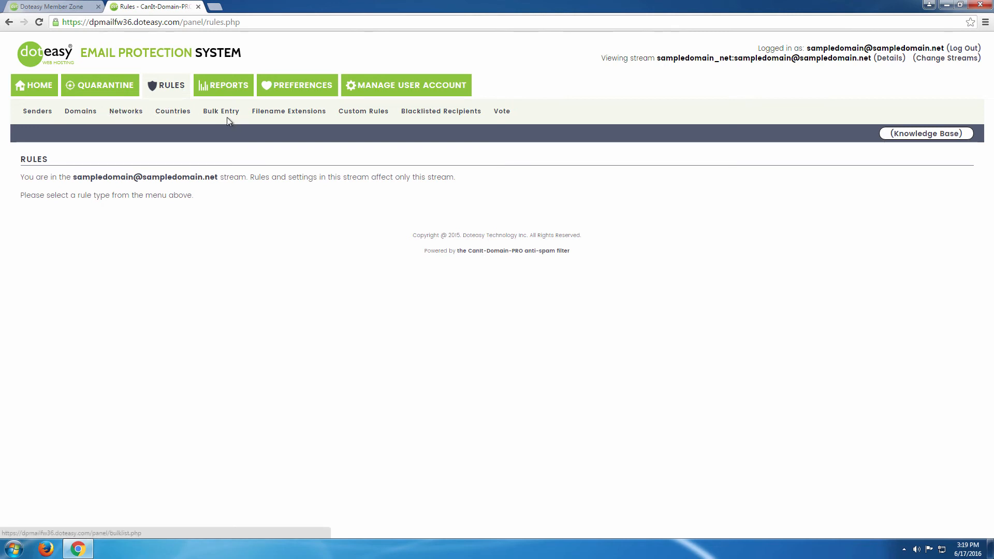
{"action": "left_click", "coordinate": [266, 111]}
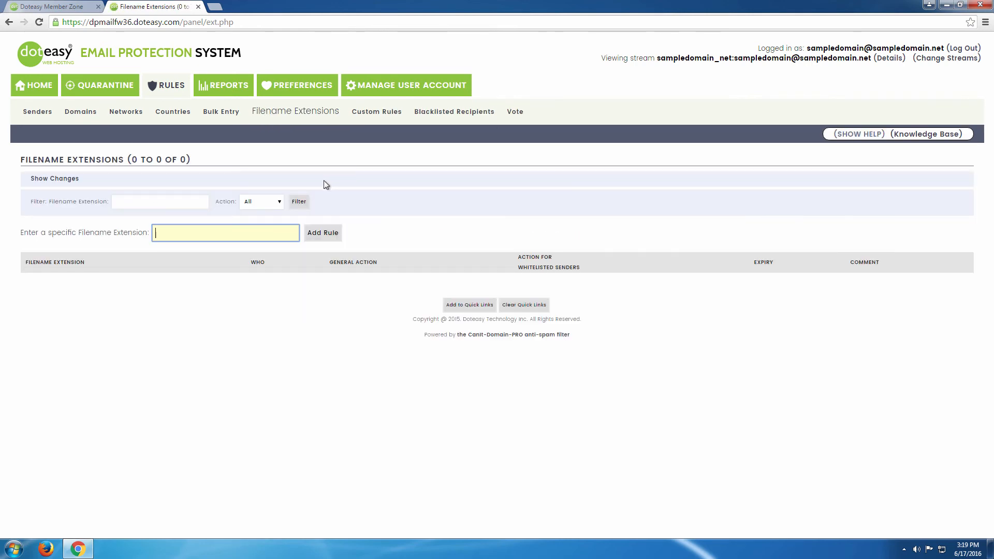
{"action": "left_click", "coordinate": [189, 198]}
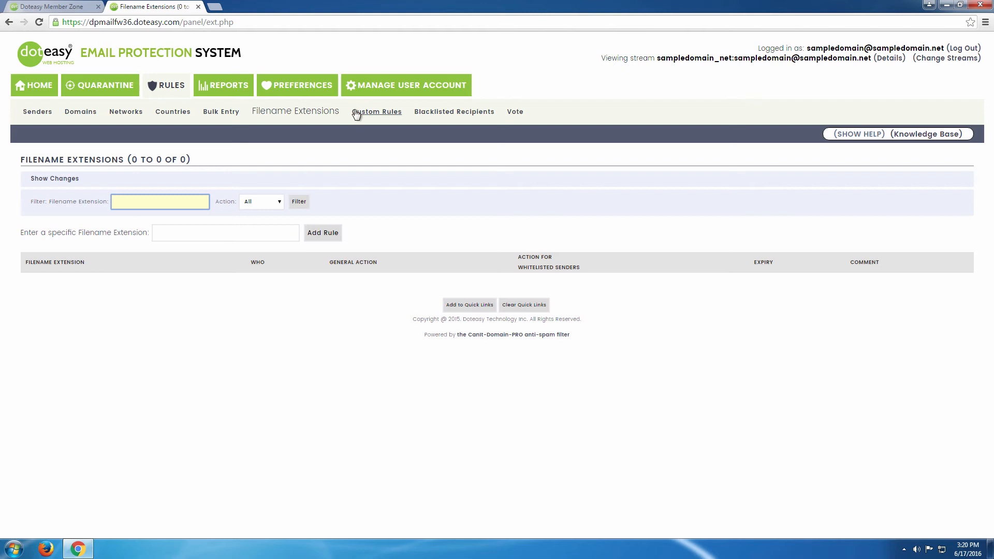
Open the Custom Rules and examine the field, relation, data and score settings for a new rule.
{"action": "left_click", "coordinate": [354, 112]}
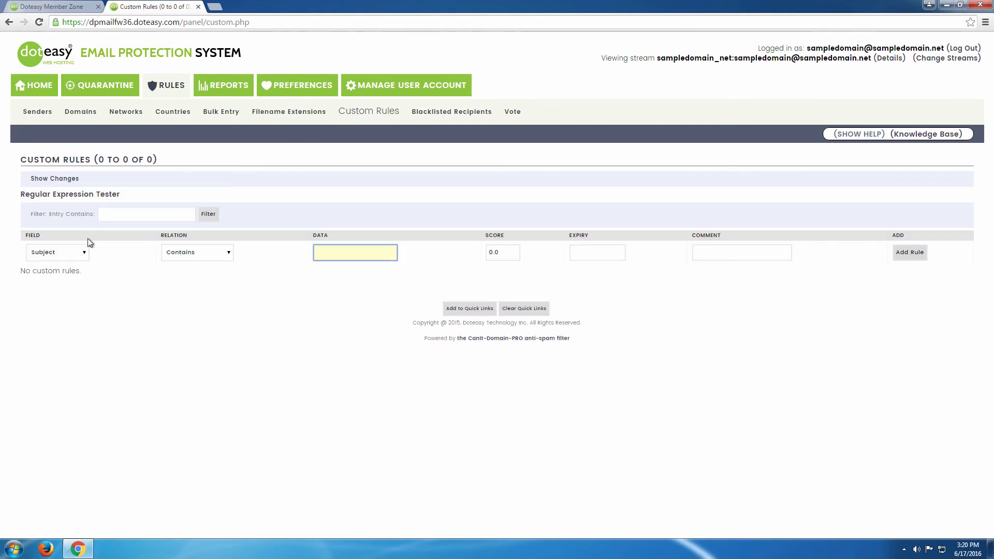
{"action": "left_click", "coordinate": [75, 247]}
{"action": "left_click", "coordinate": [75, 247]}
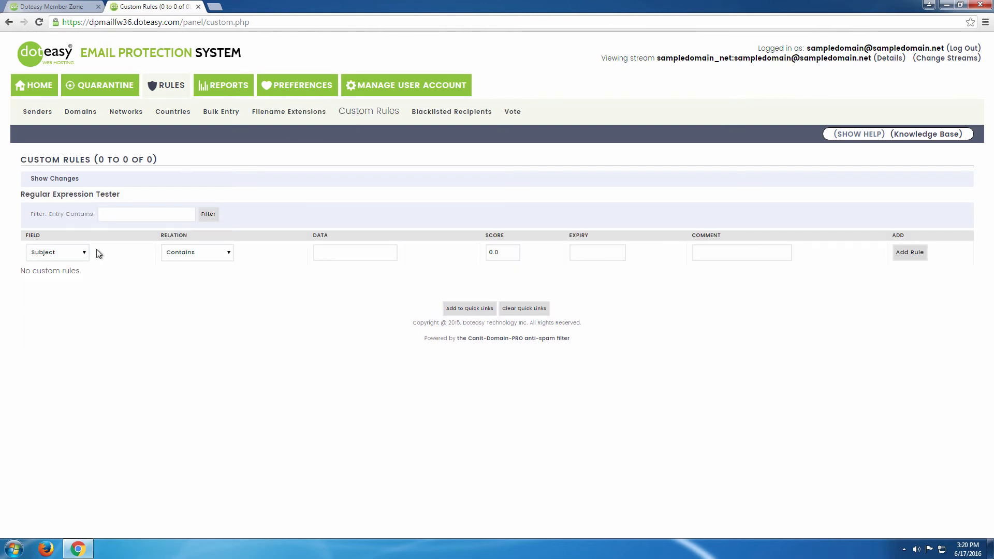
{"action": "left_click", "coordinate": [176, 254]}
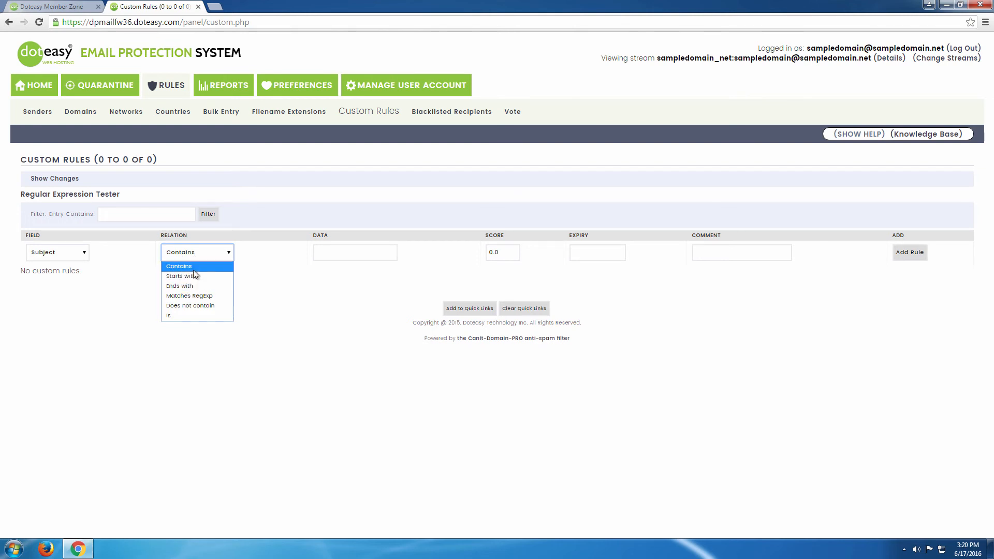
{"action": "left_click", "coordinate": [210, 266]}
{"action": "left_click", "coordinate": [317, 253]}
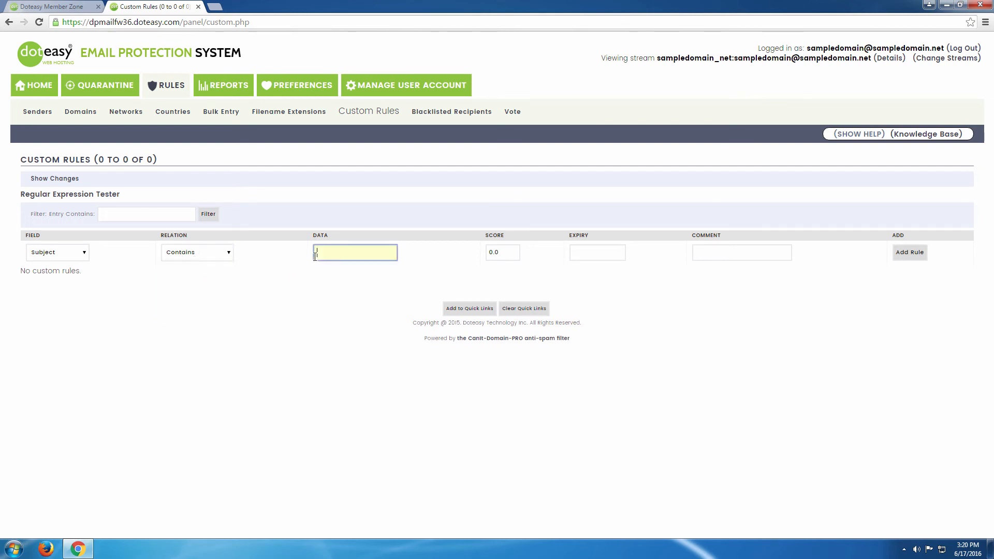
{"action": "left_click", "coordinate": [492, 251]}
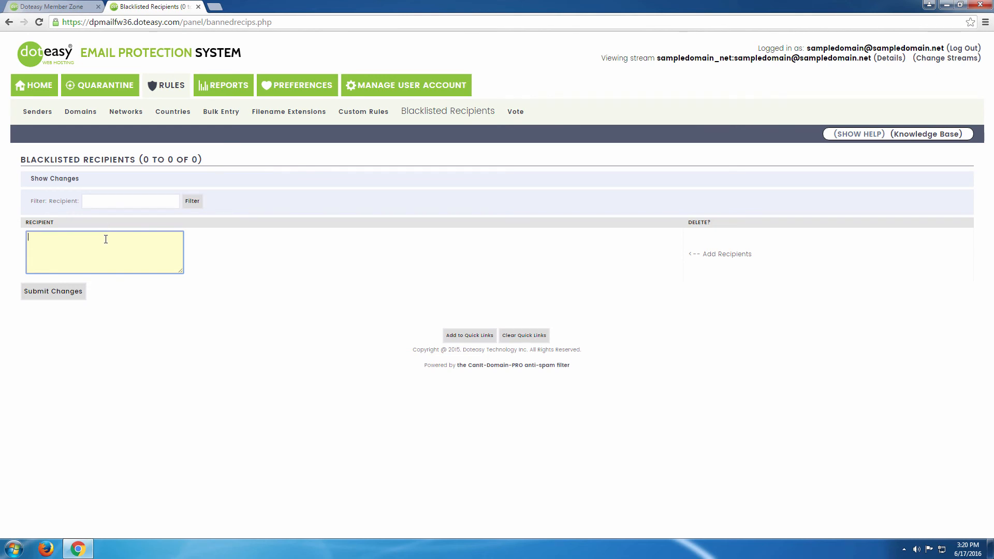
Look through the domain, network and country rules, browsing the selectable countries without choosing one.
{"action": "left_click", "coordinate": [92, 118]}
{"action": "left_click", "coordinate": [125, 117]}
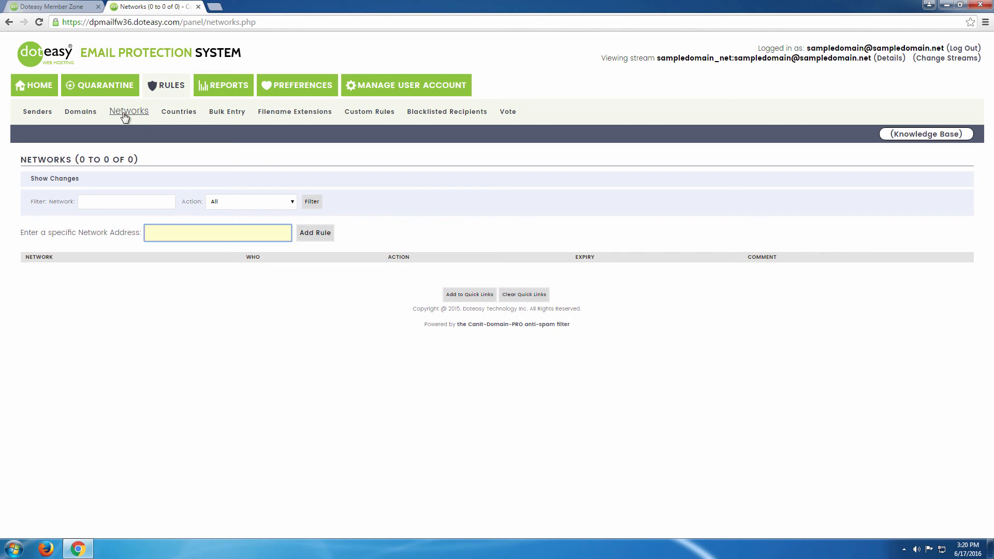
{"action": "left_click", "coordinate": [168, 115]}
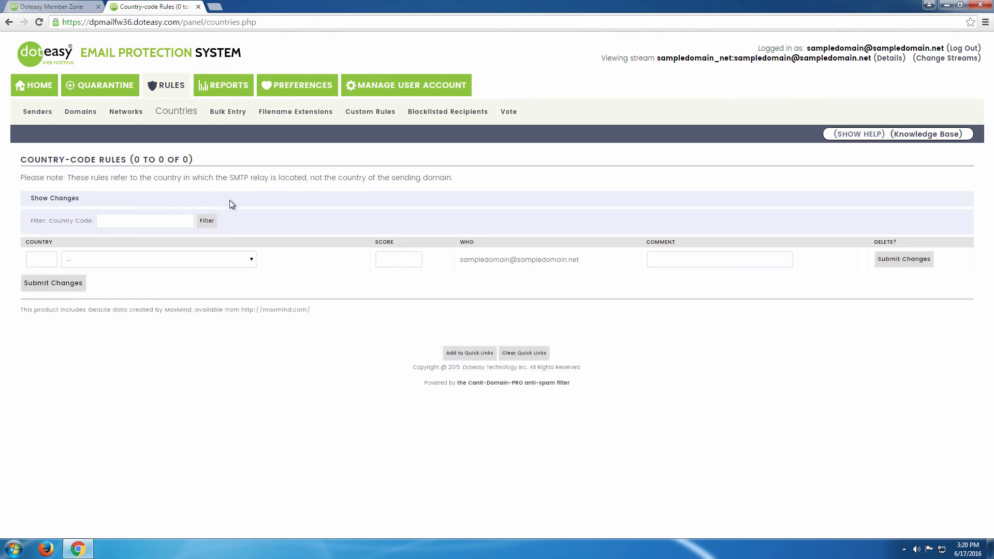
{"action": "left_click", "coordinate": [150, 257]}
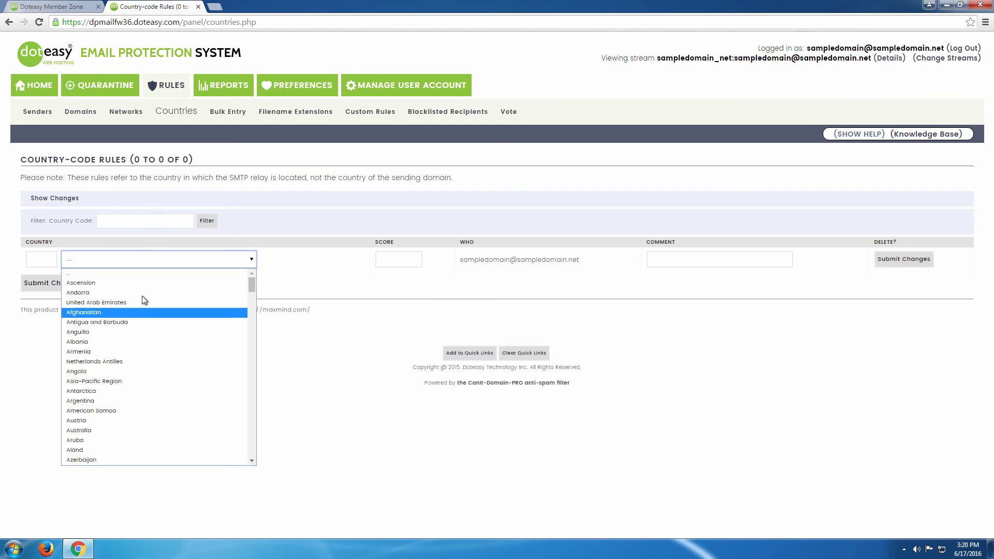
{"action": "scroll", "coordinate": [143, 322], "scroll_direction": "down", "scroll_amount": 8}
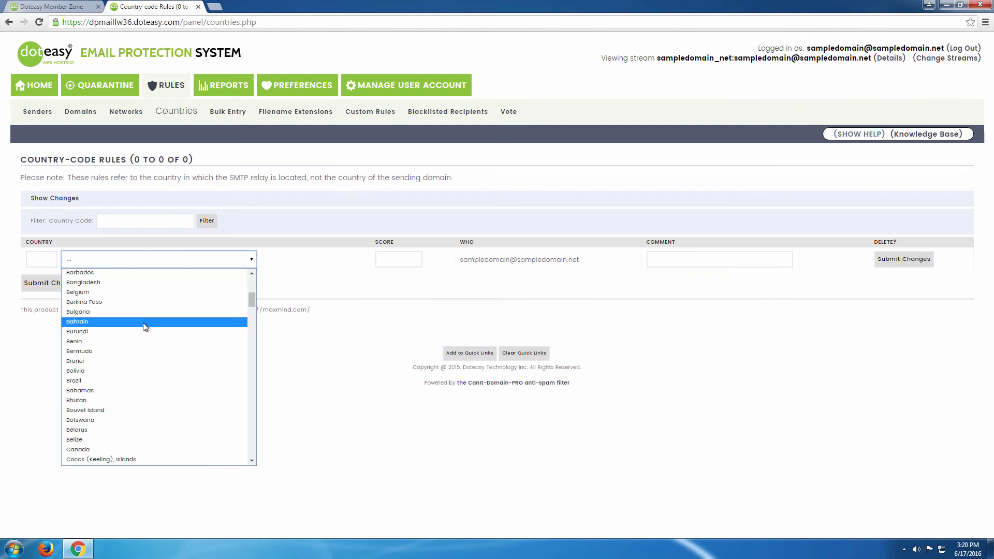
{"action": "left_click", "coordinate": [306, 248]}
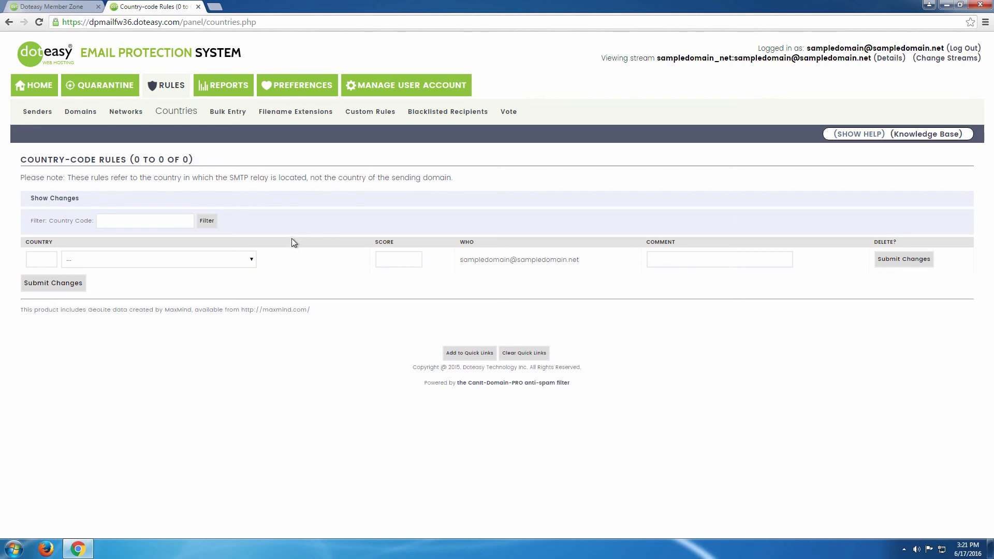
View the bulk blacklisting and whitelisting form and the user account management page, and return to the home page.
{"action": "left_click", "coordinate": [235, 115]}
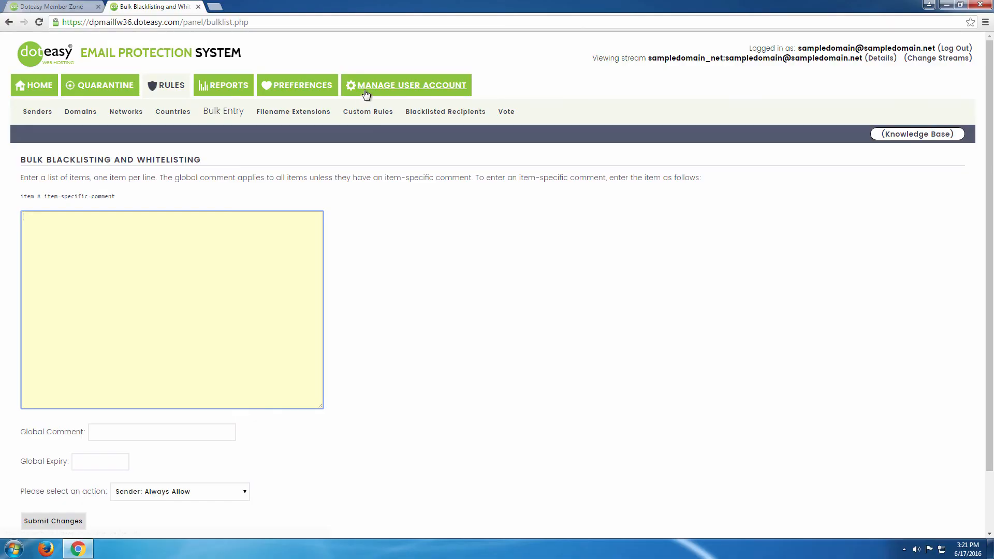
{"action": "left_click", "coordinate": [366, 94]}
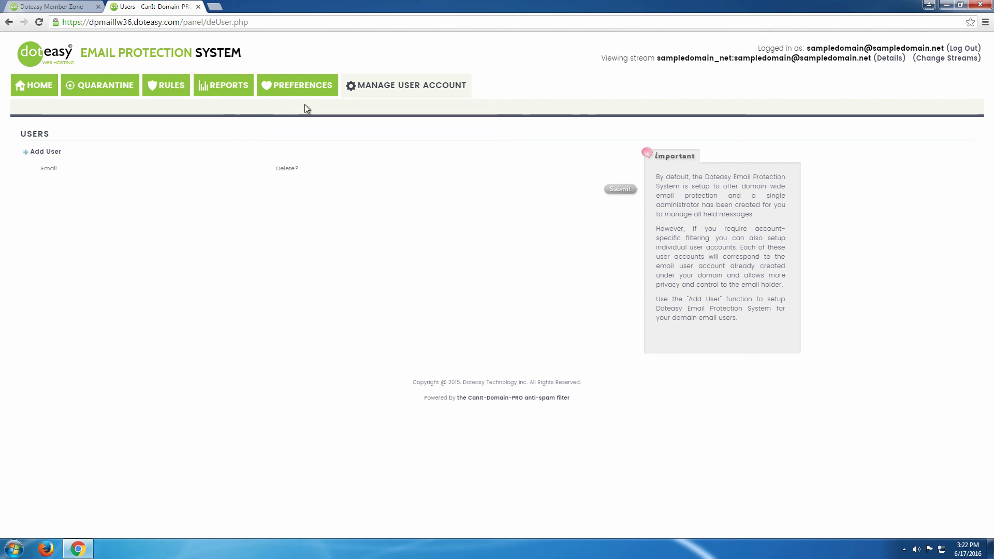
{"action": "left_click", "coordinate": [80, 86]}
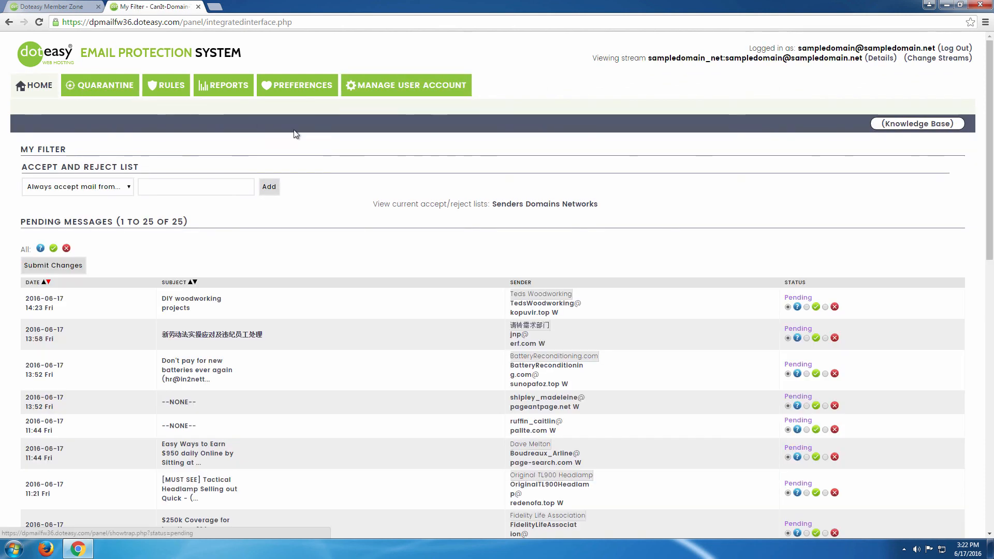